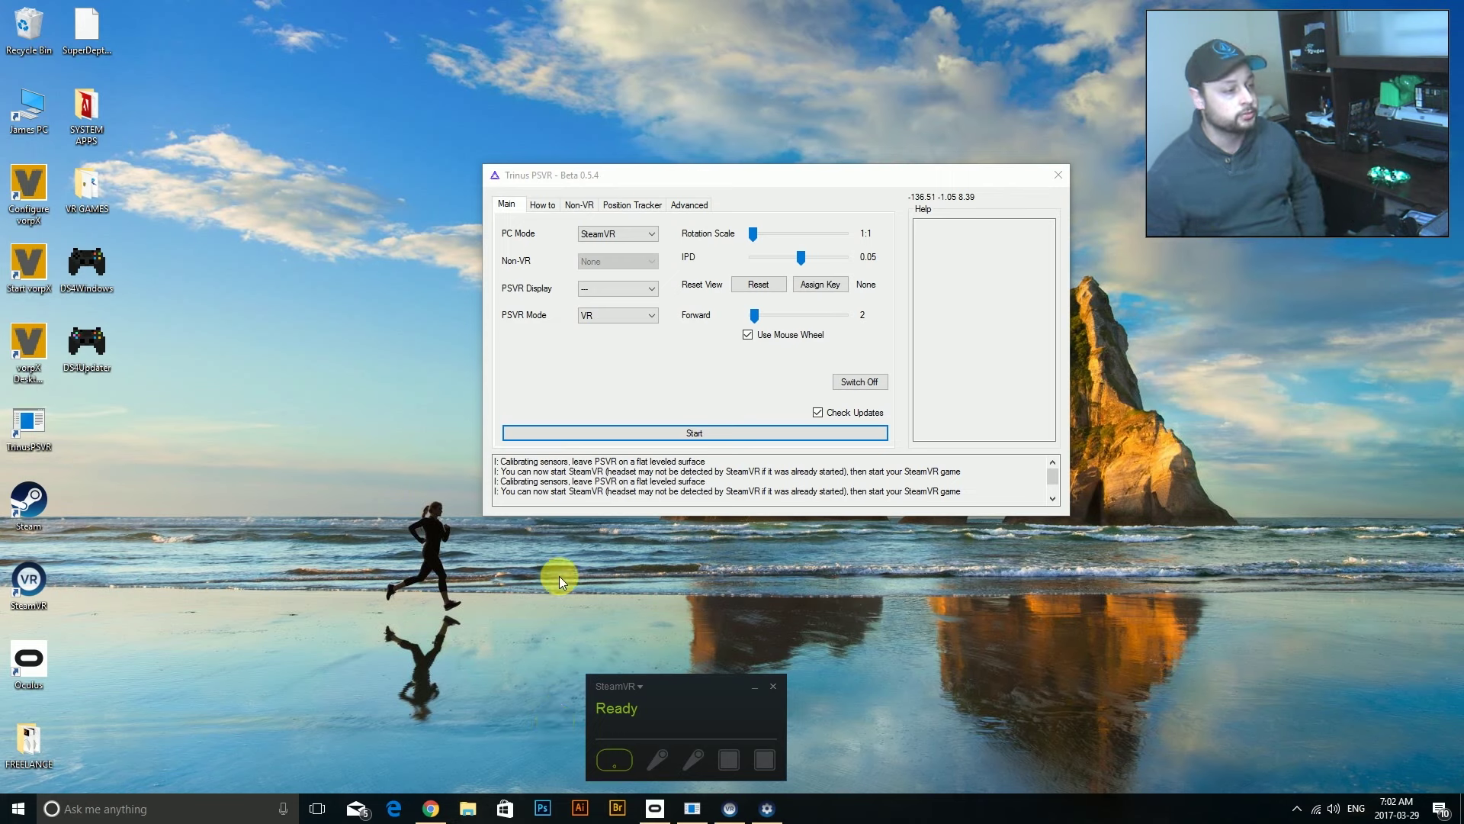
Start the headset connection in Trinus PSVR and bring the SteamVR status window into focus
click(724, 180)
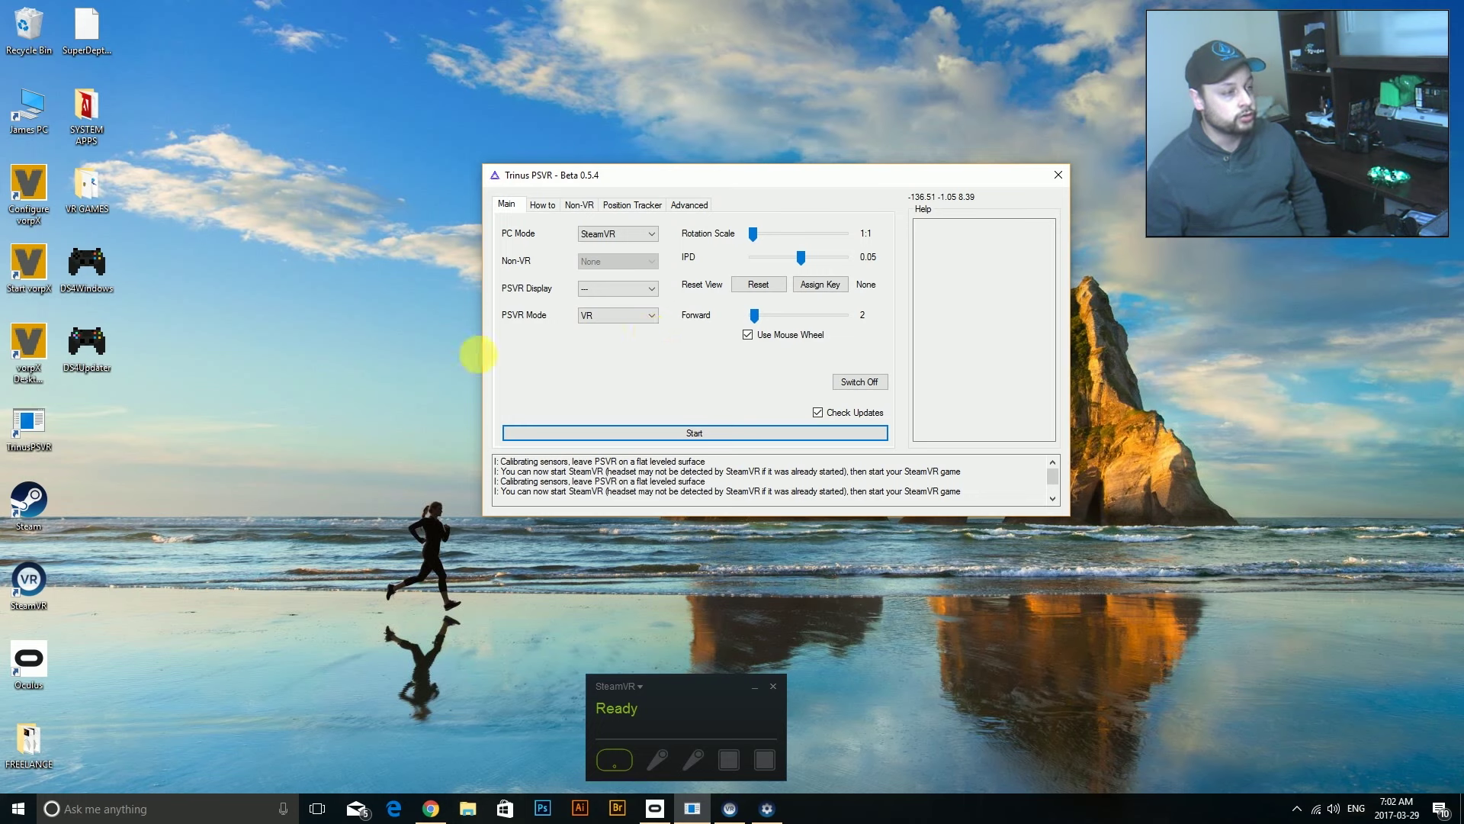
click(683, 436)
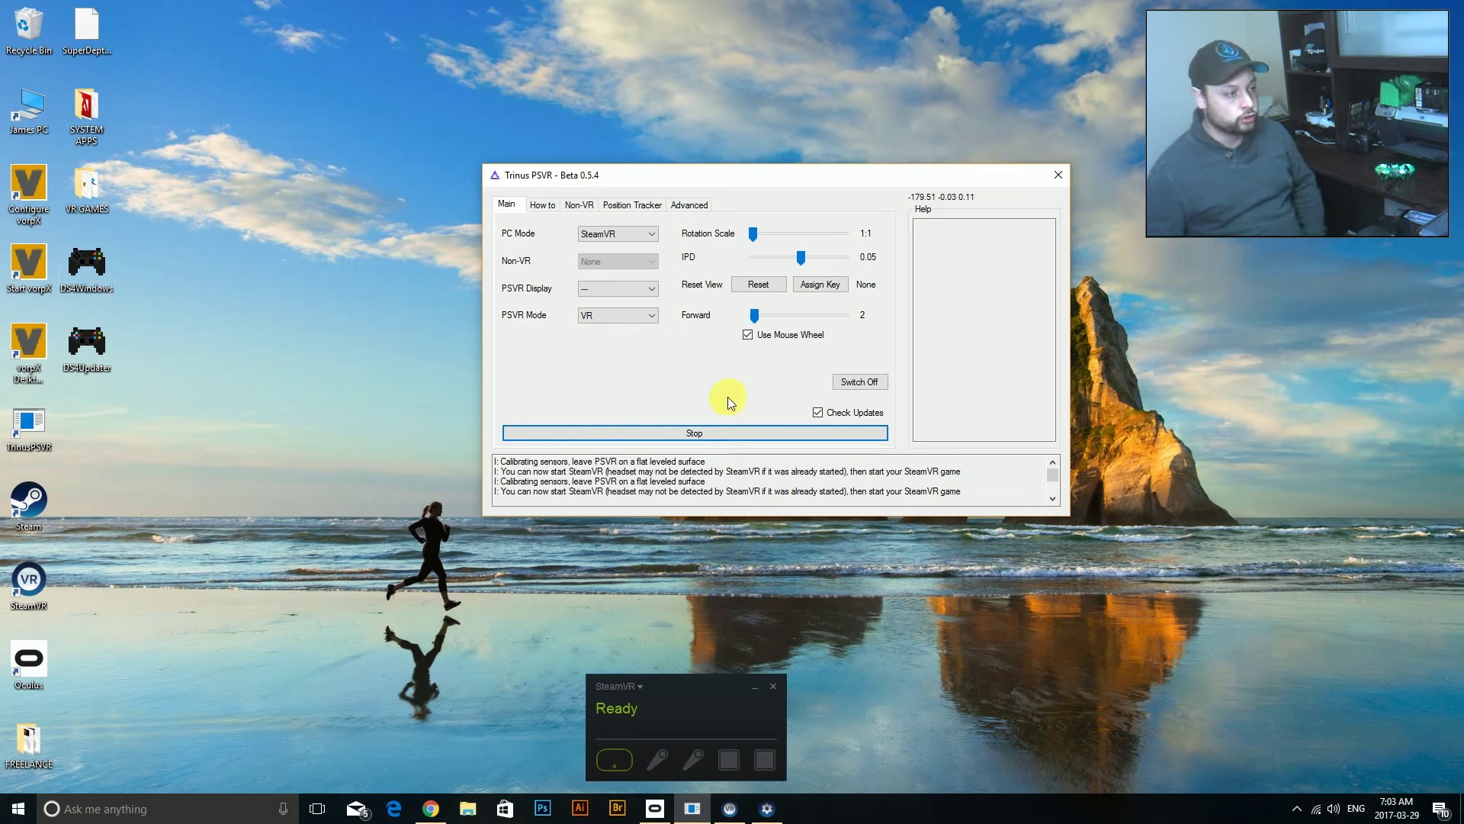
click(661, 683)
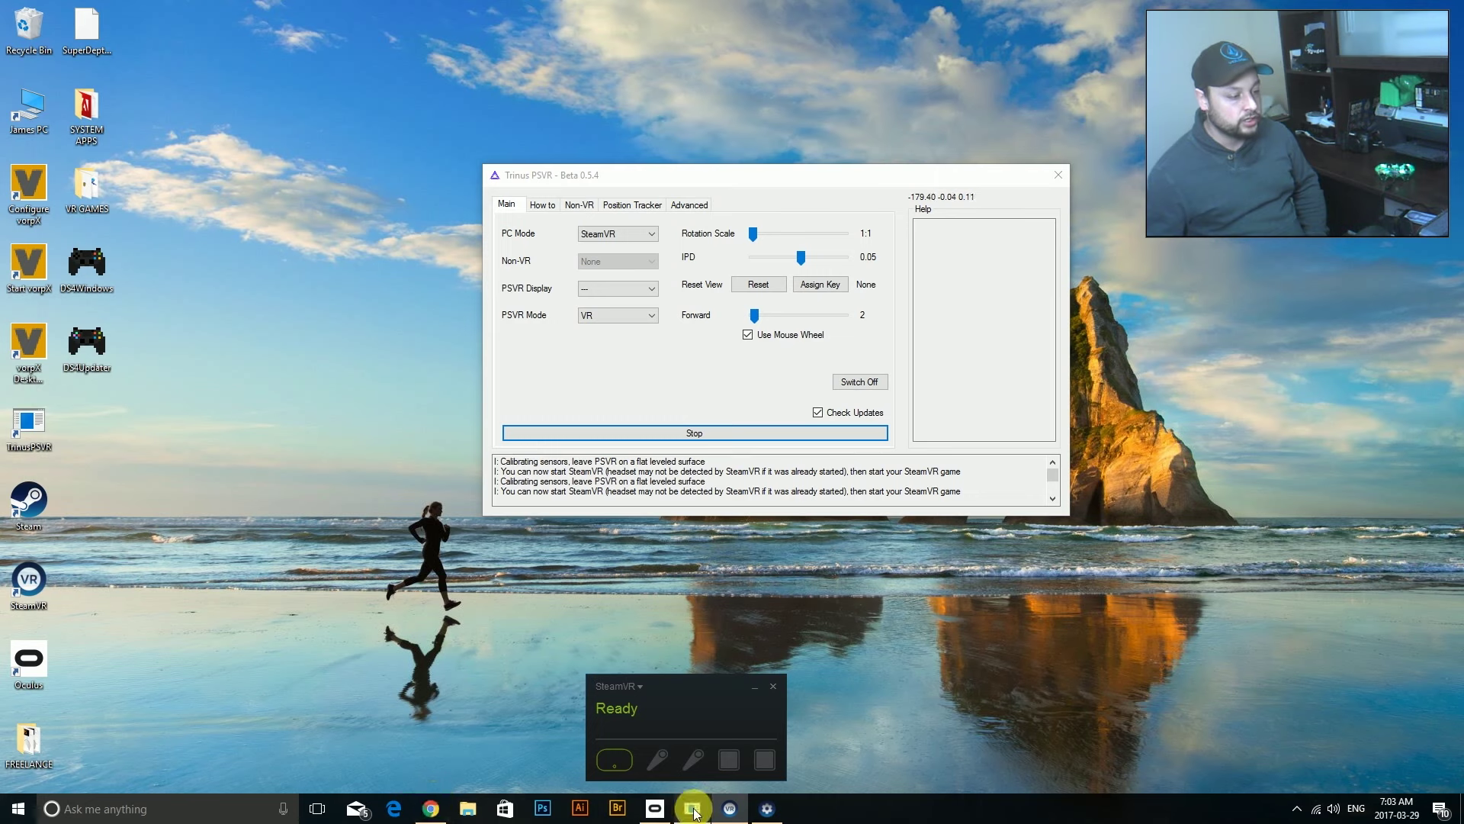
mouse_move(692, 812)
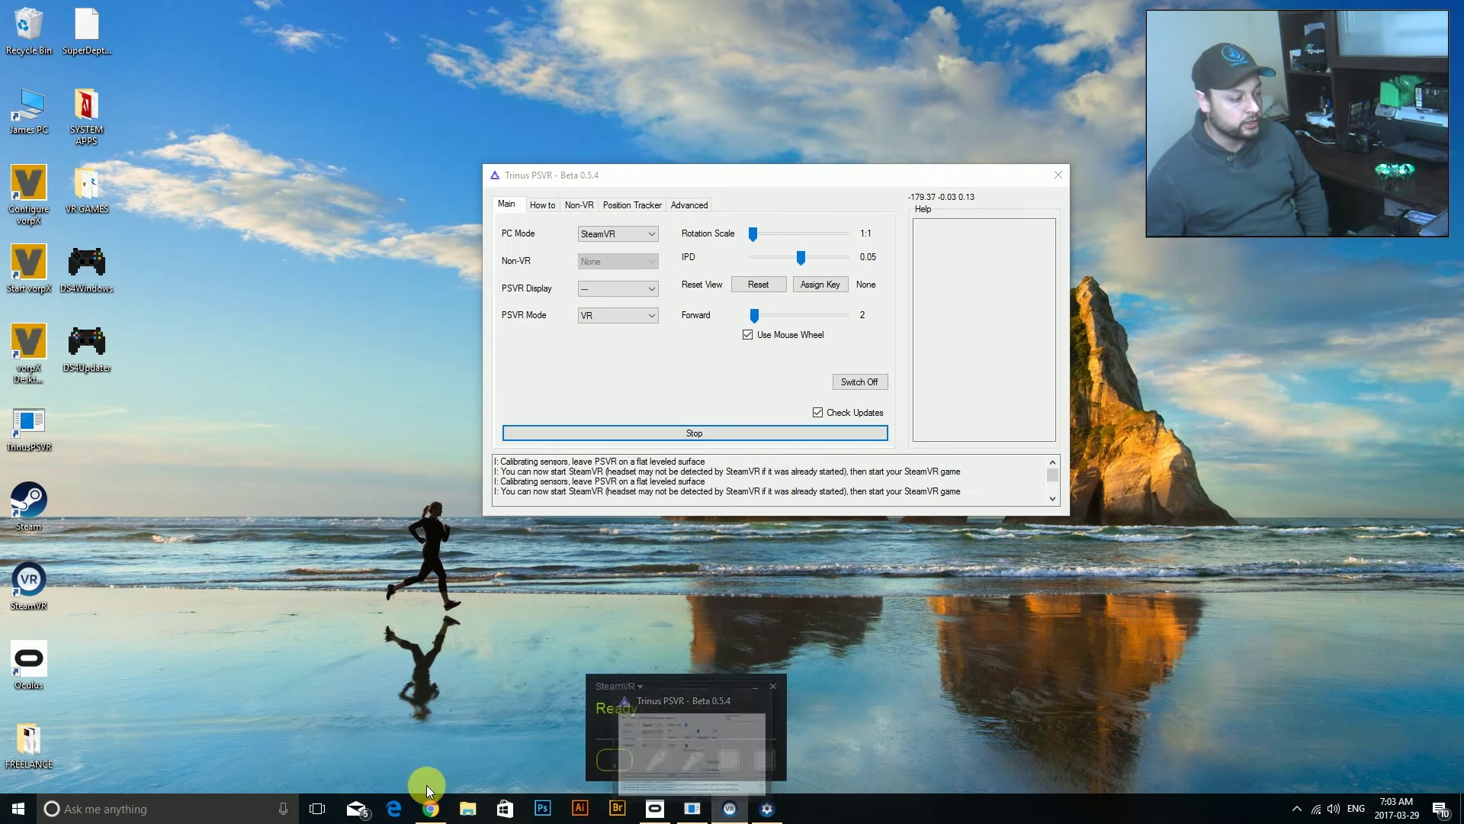
click(431, 805)
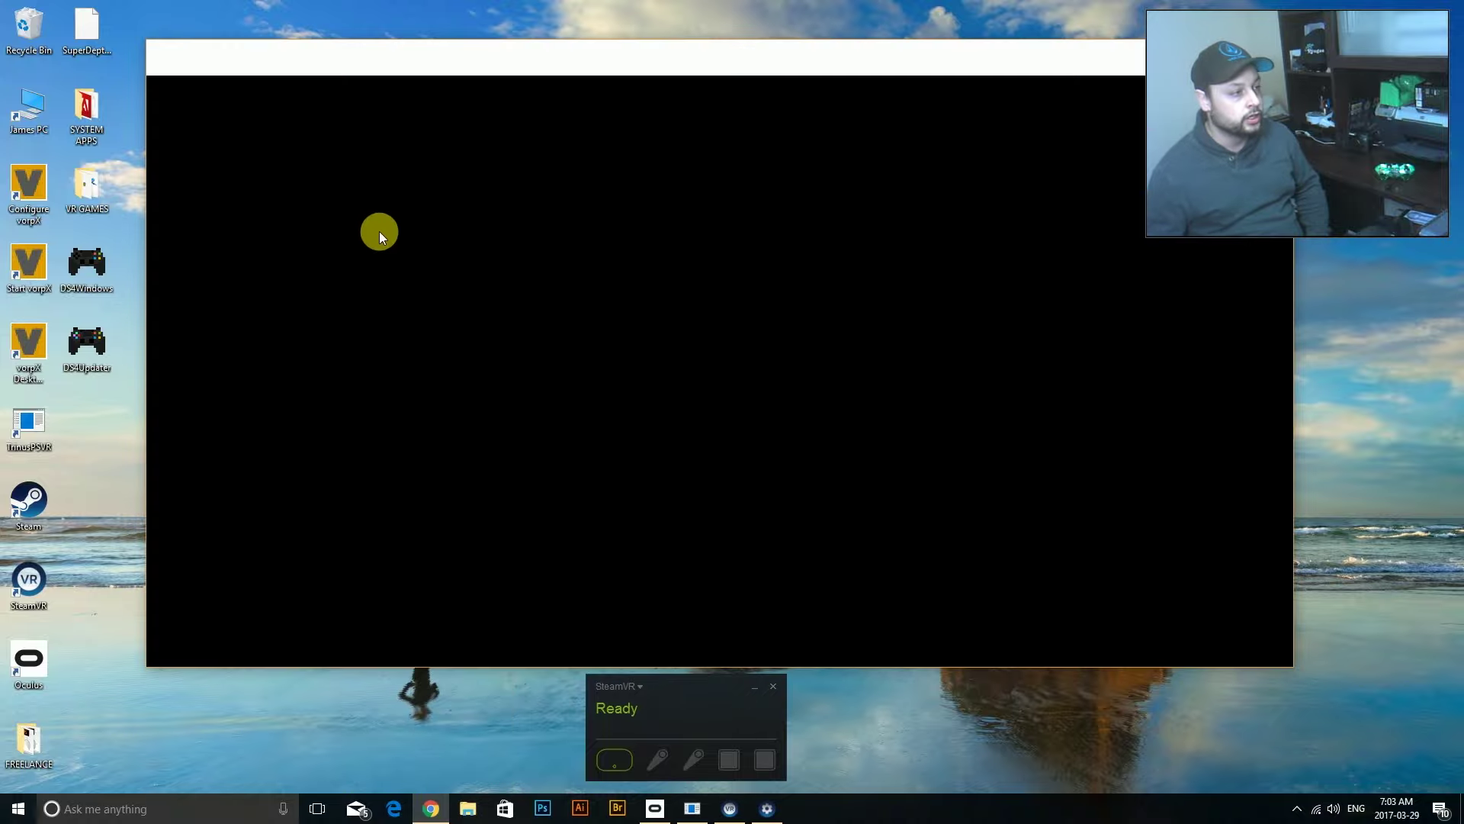
drag(431, 61, 306, 152)
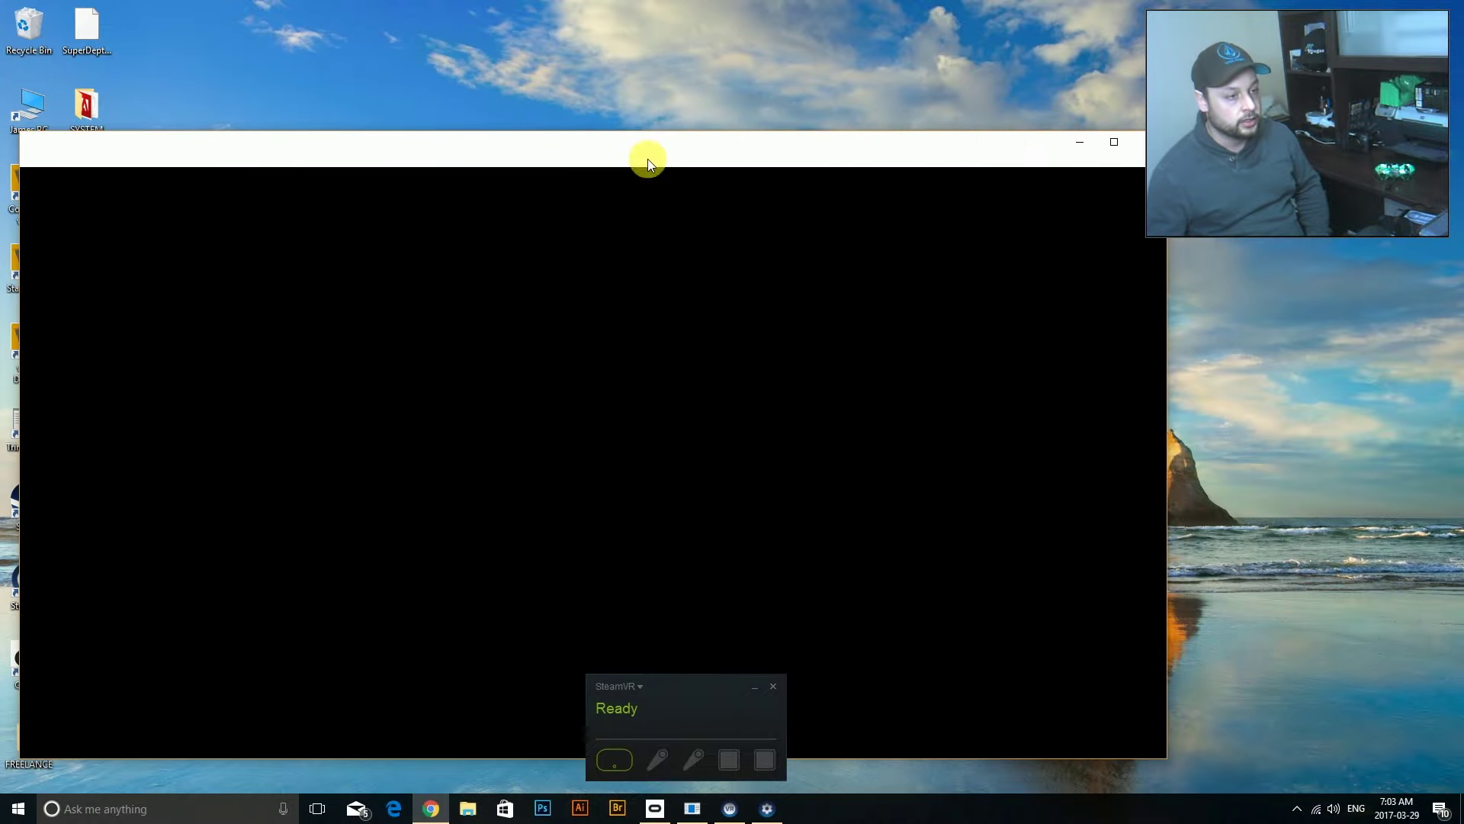
drag(567, 142, 577, 154)
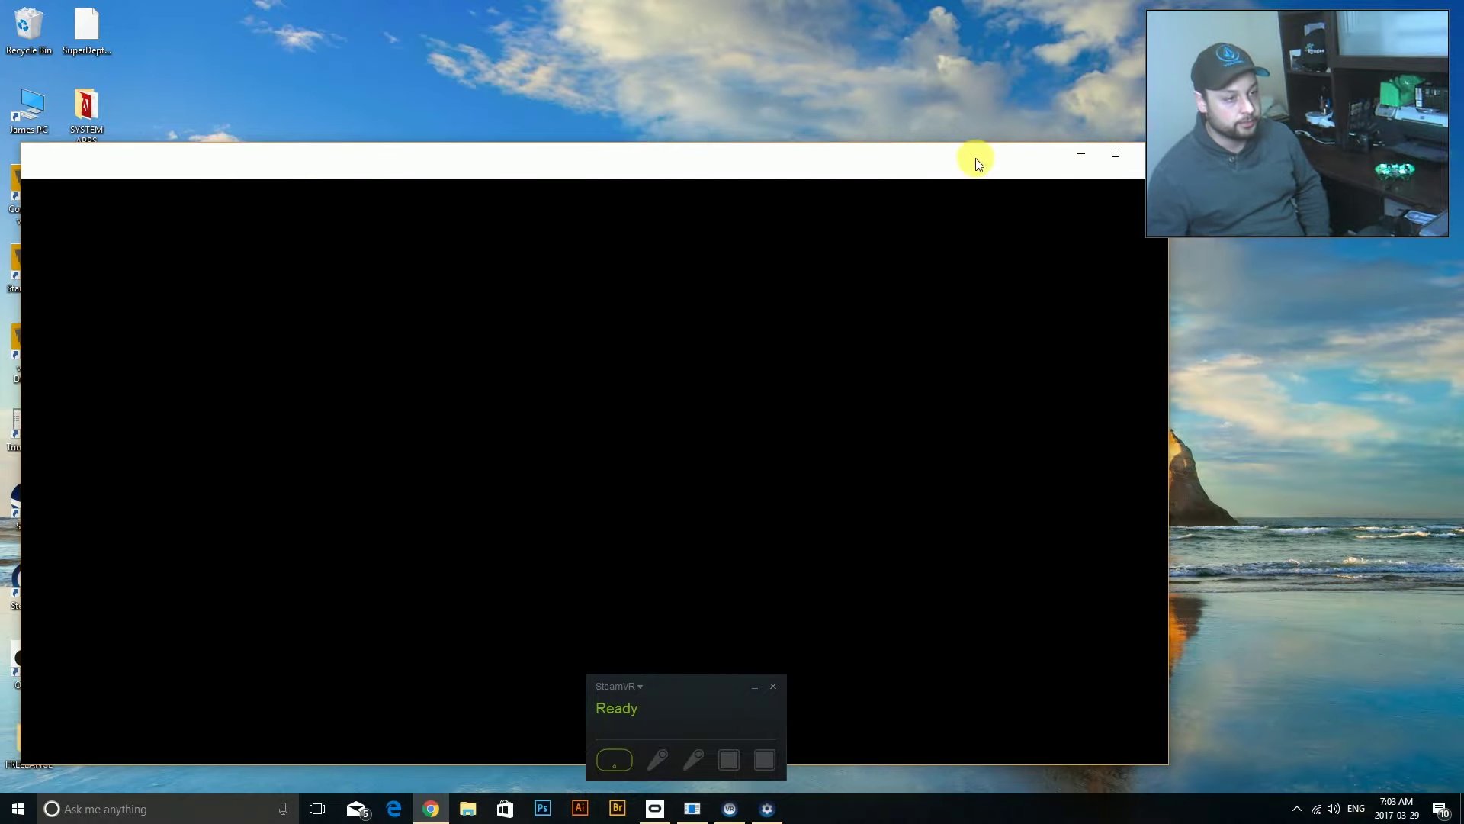
click(1084, 155)
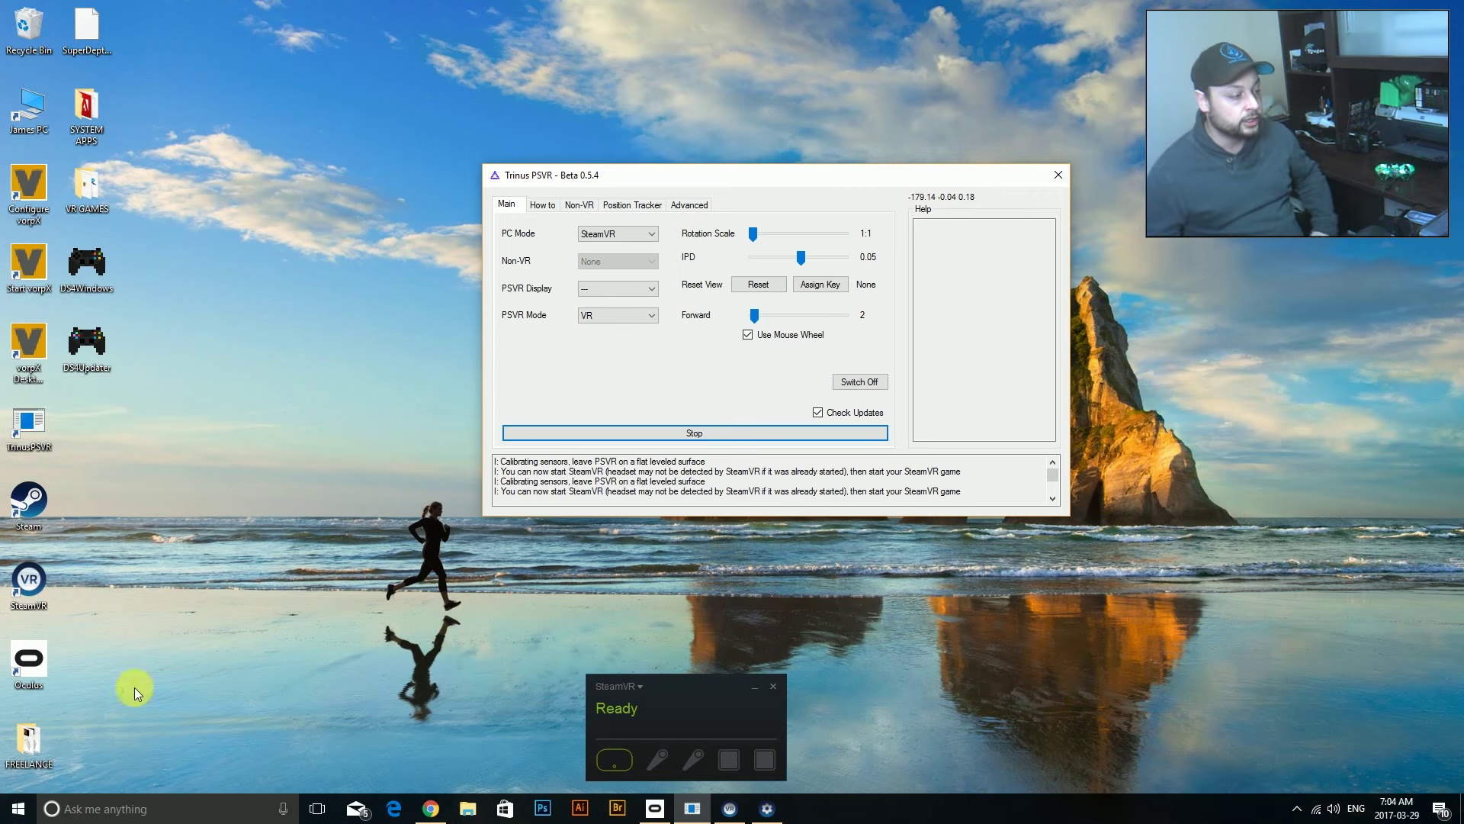
Switch to the Oculus app, look over the featured store titles, and return to the installed games in the library
click(657, 808)
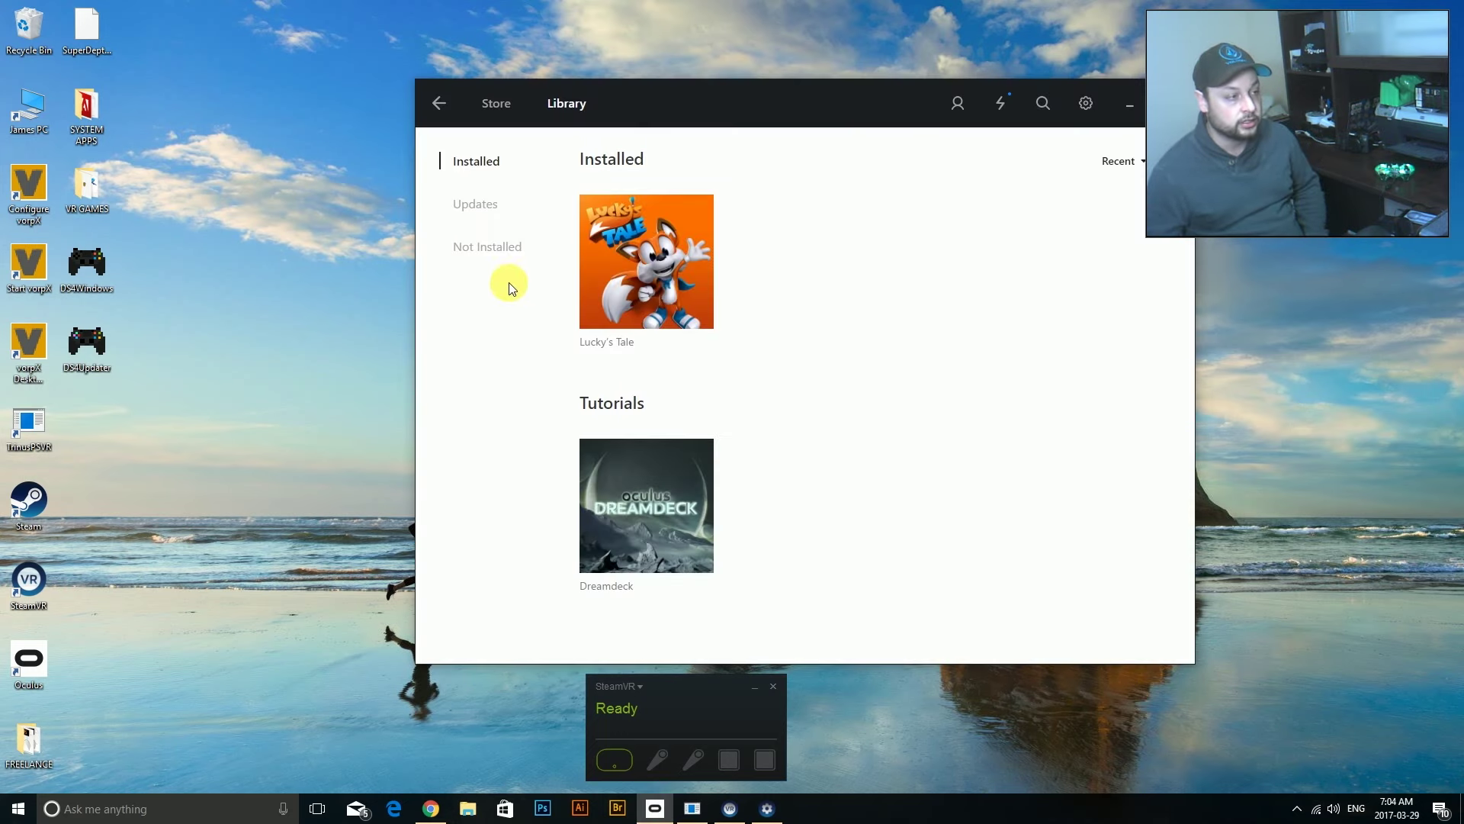
drag(777, 115, 555, 87)
click(434, 288)
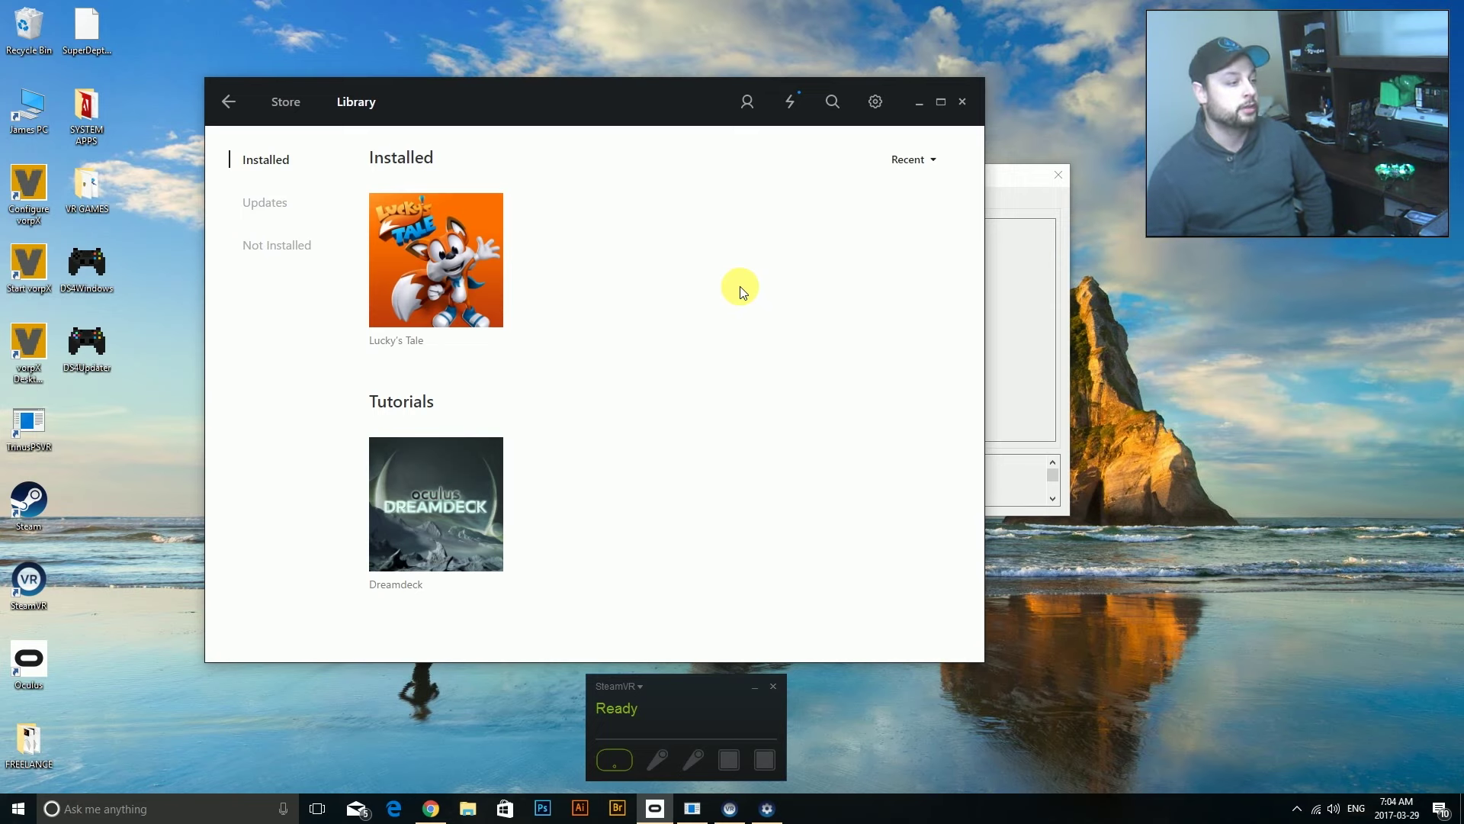
drag(580, 98, 683, 125)
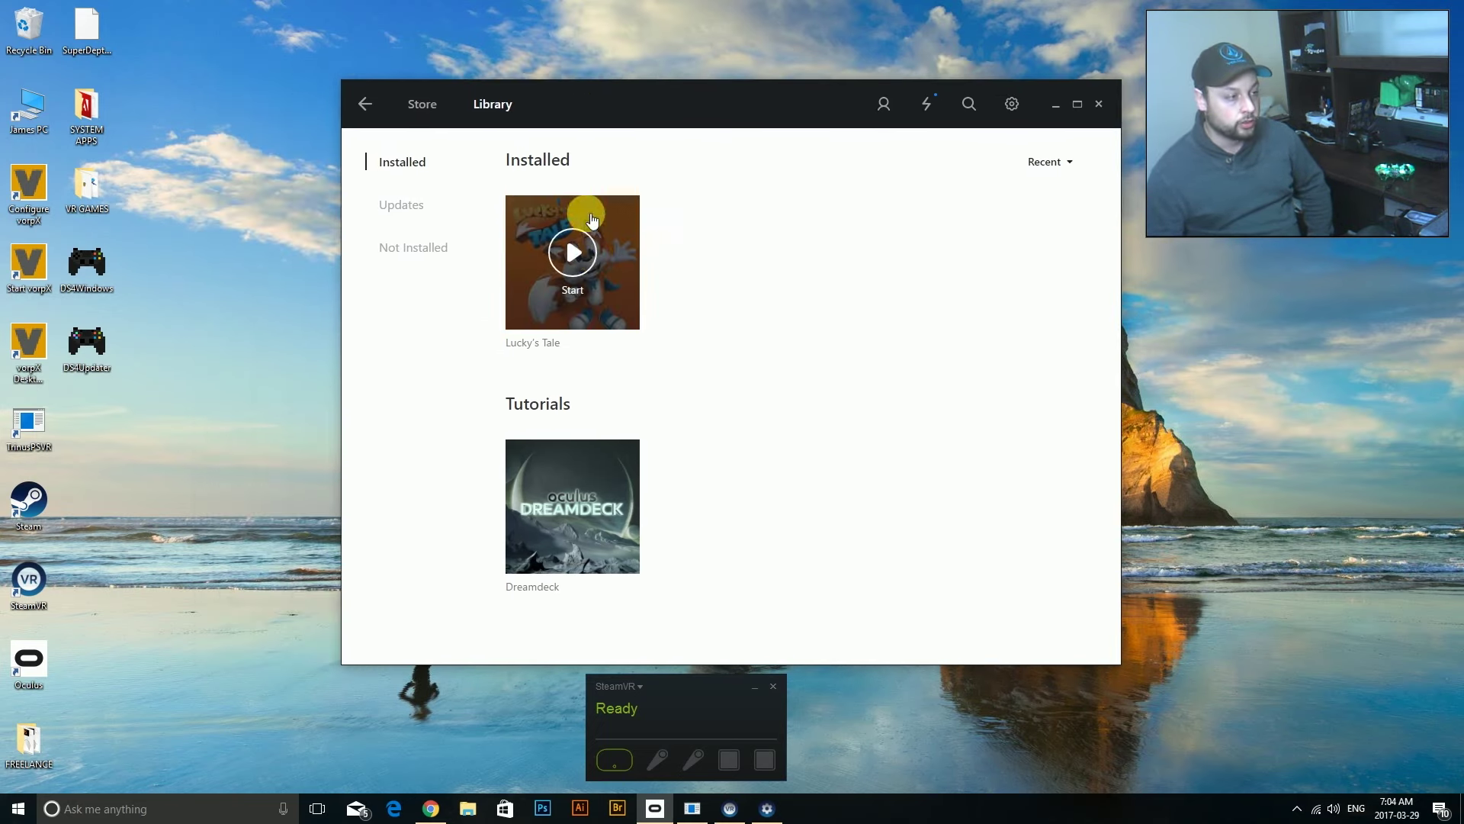
click(449, 107)
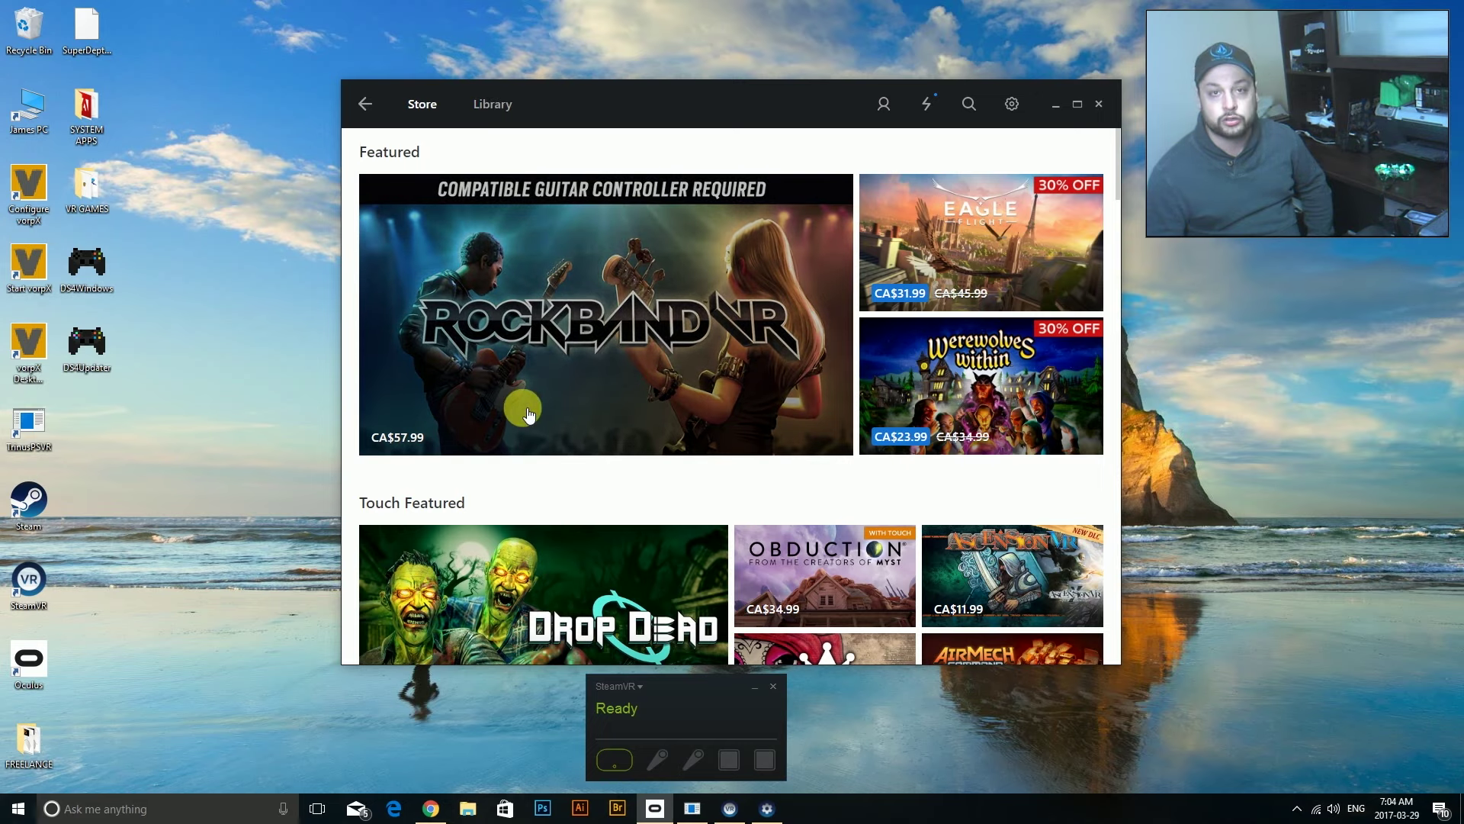
click(493, 104)
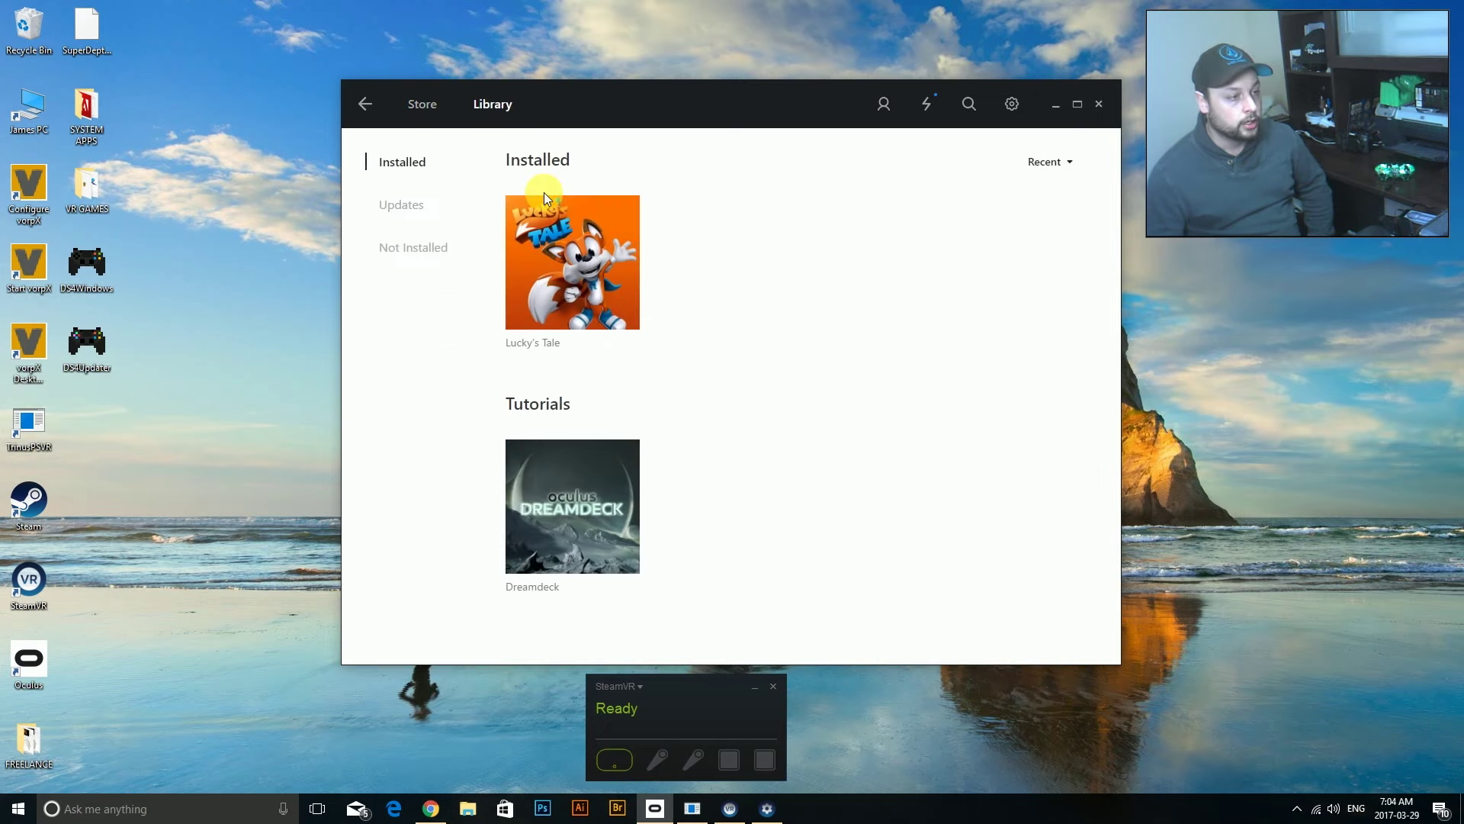
Review the Unknown Sources option in the Oculus General settings and return to the installed library
click(1012, 107)
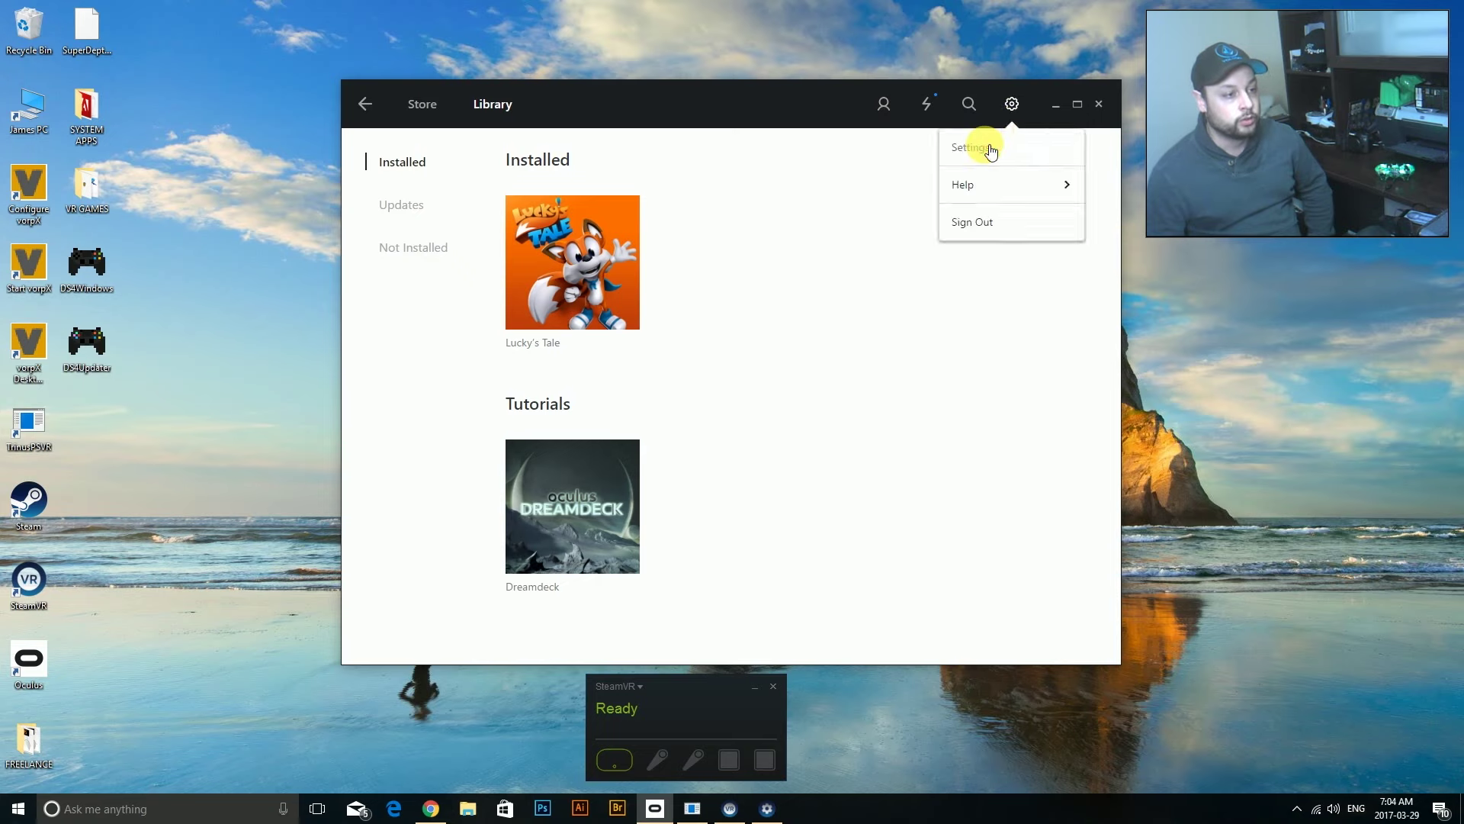
click(967, 147)
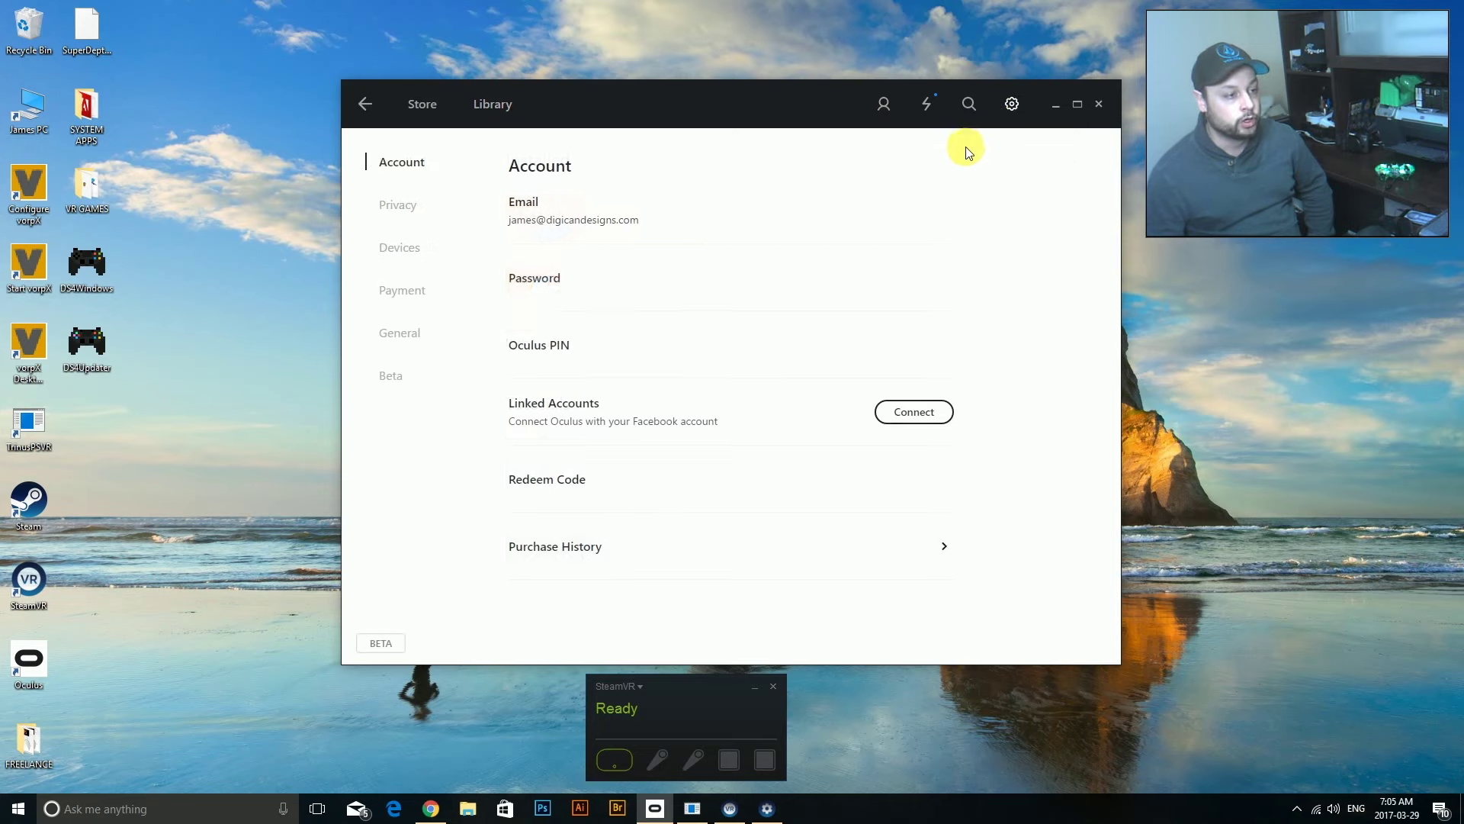
click(401, 336)
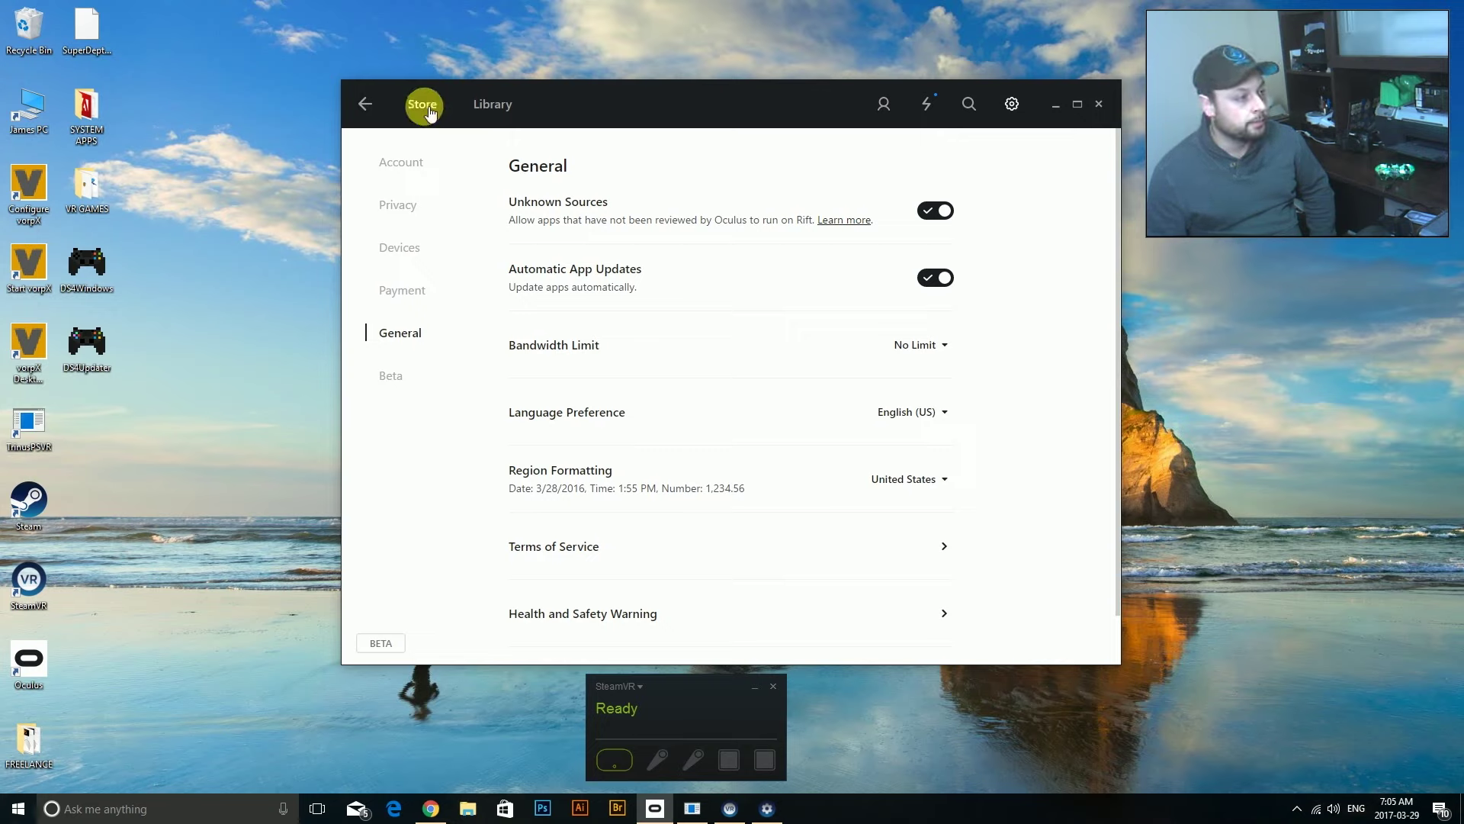
click(488, 103)
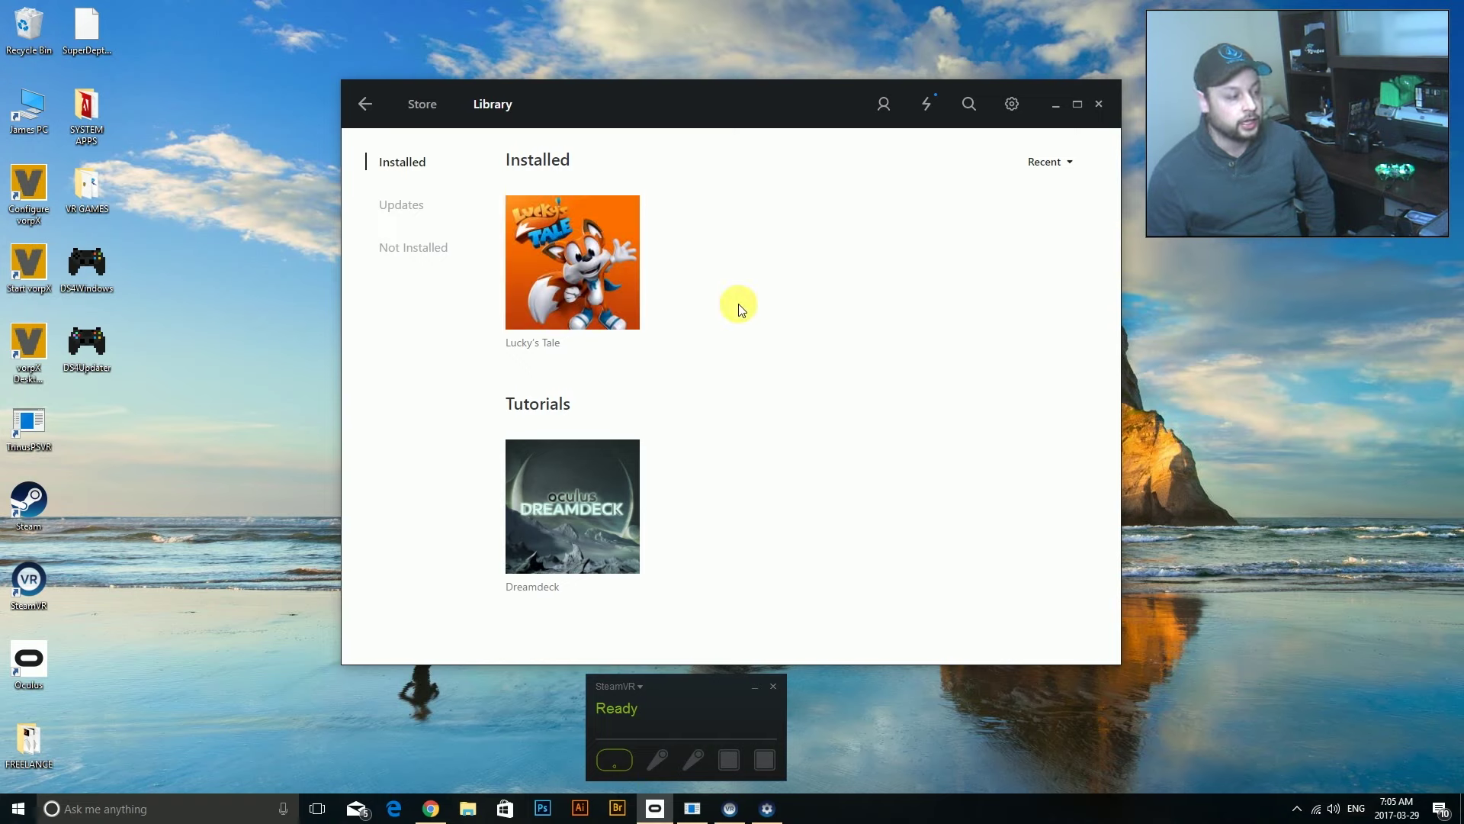
mouse_move(574, 251)
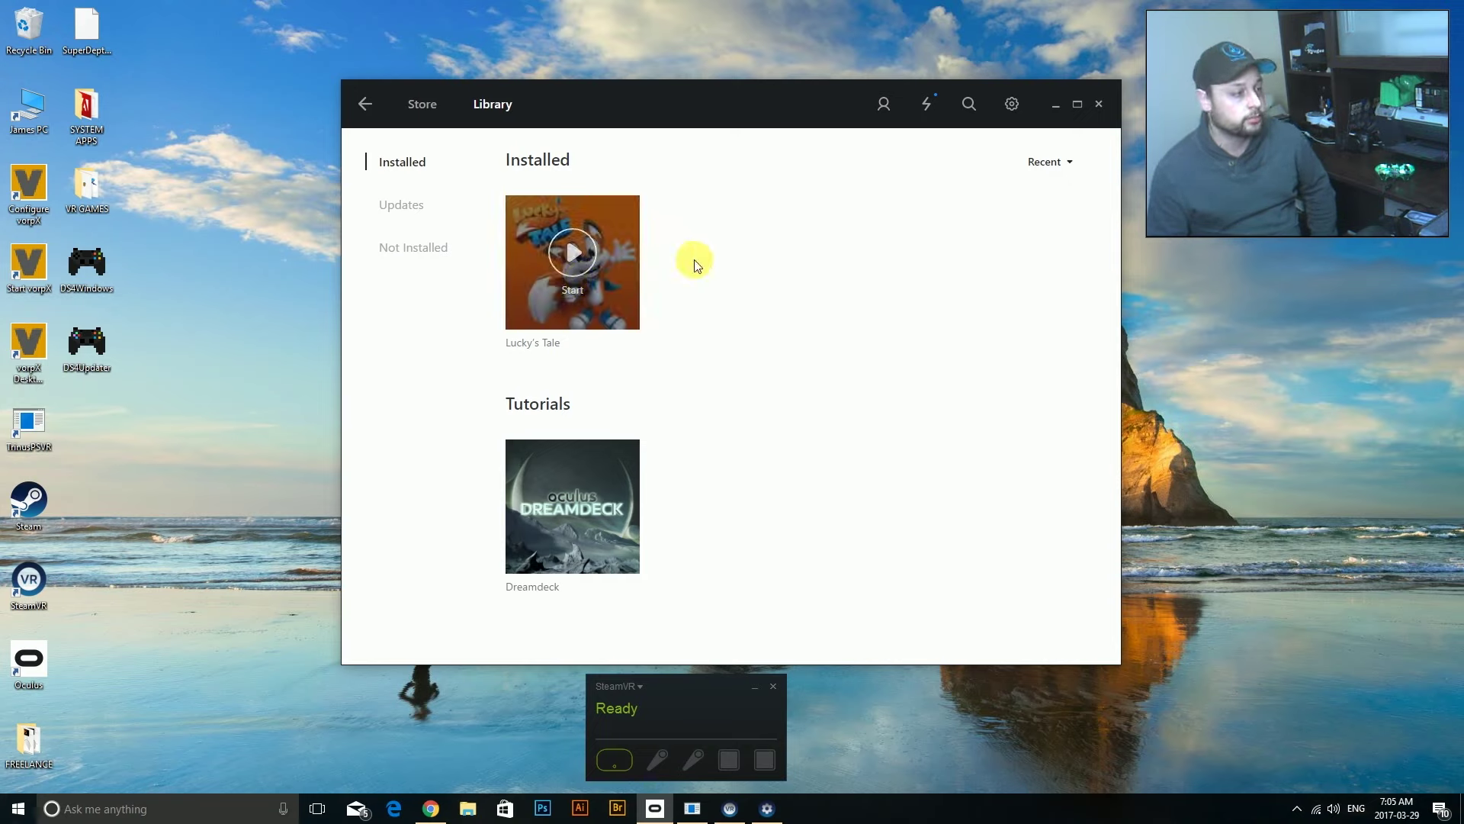
Uncover the Trinus PSVR window to check its PC Mode setting, and bring the Oculus library back in front
drag(707, 99, 697, 85)
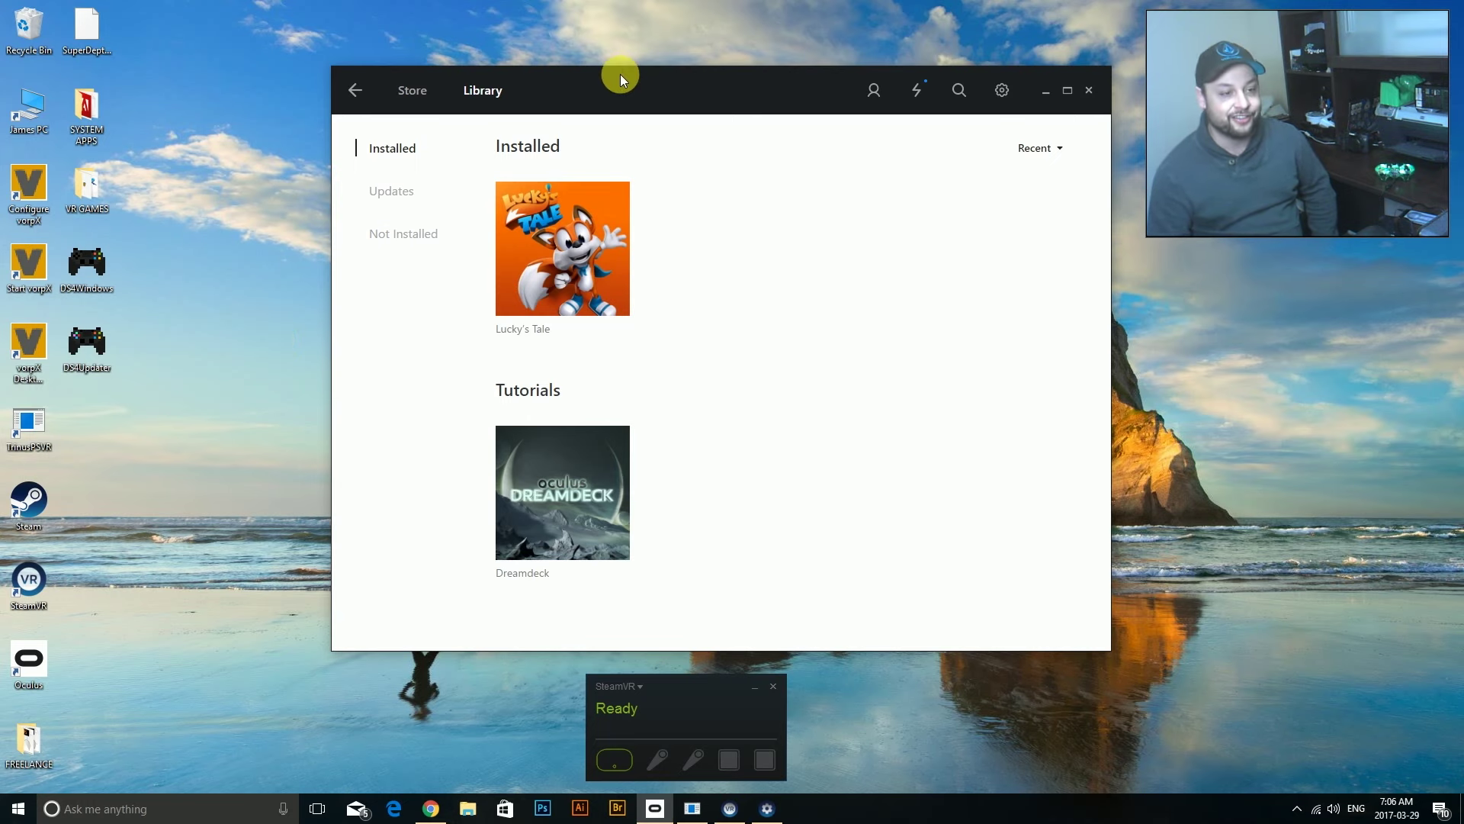
drag(620, 78, 455, 487)
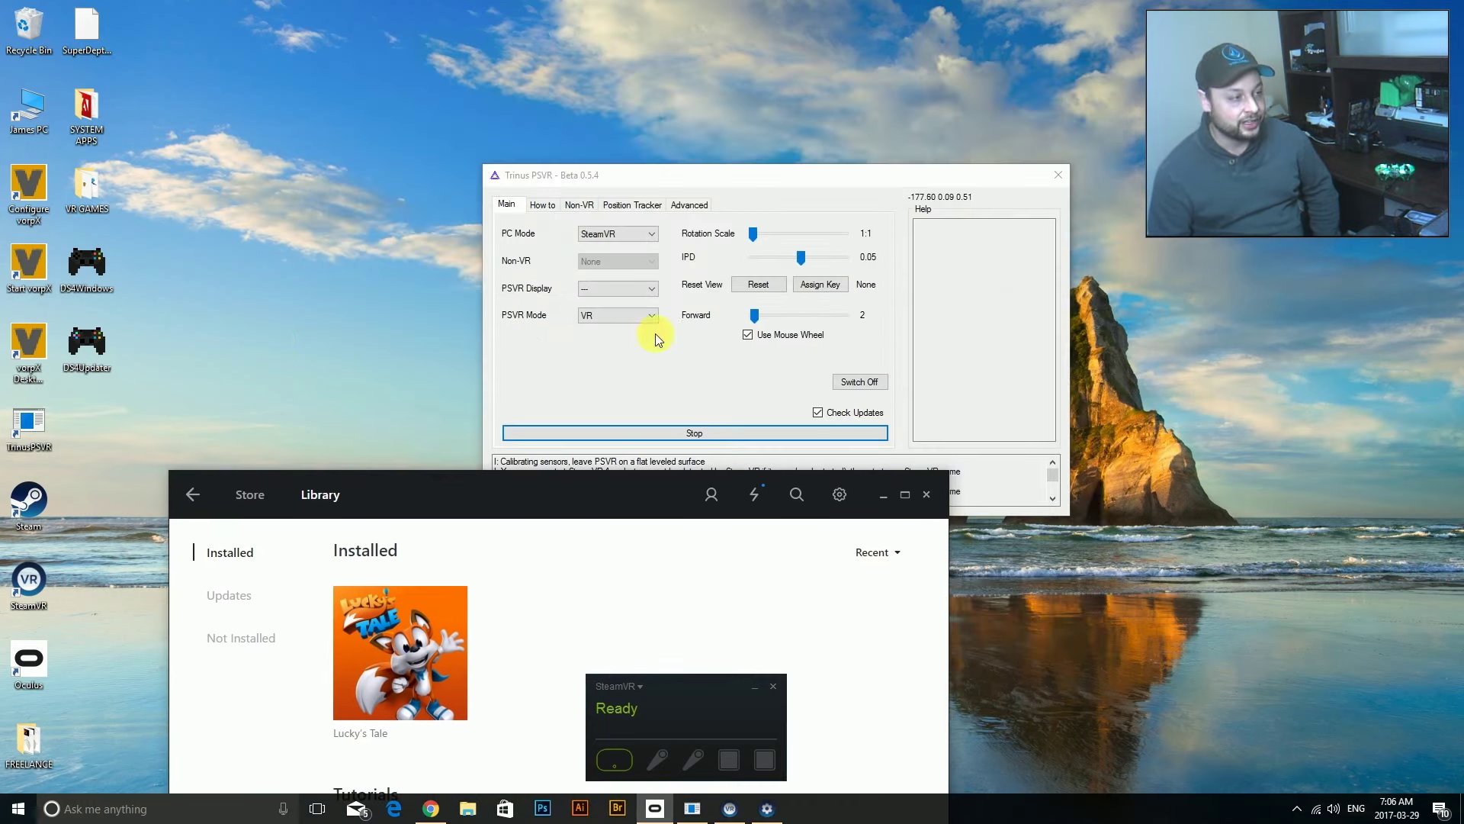
click(665, 187)
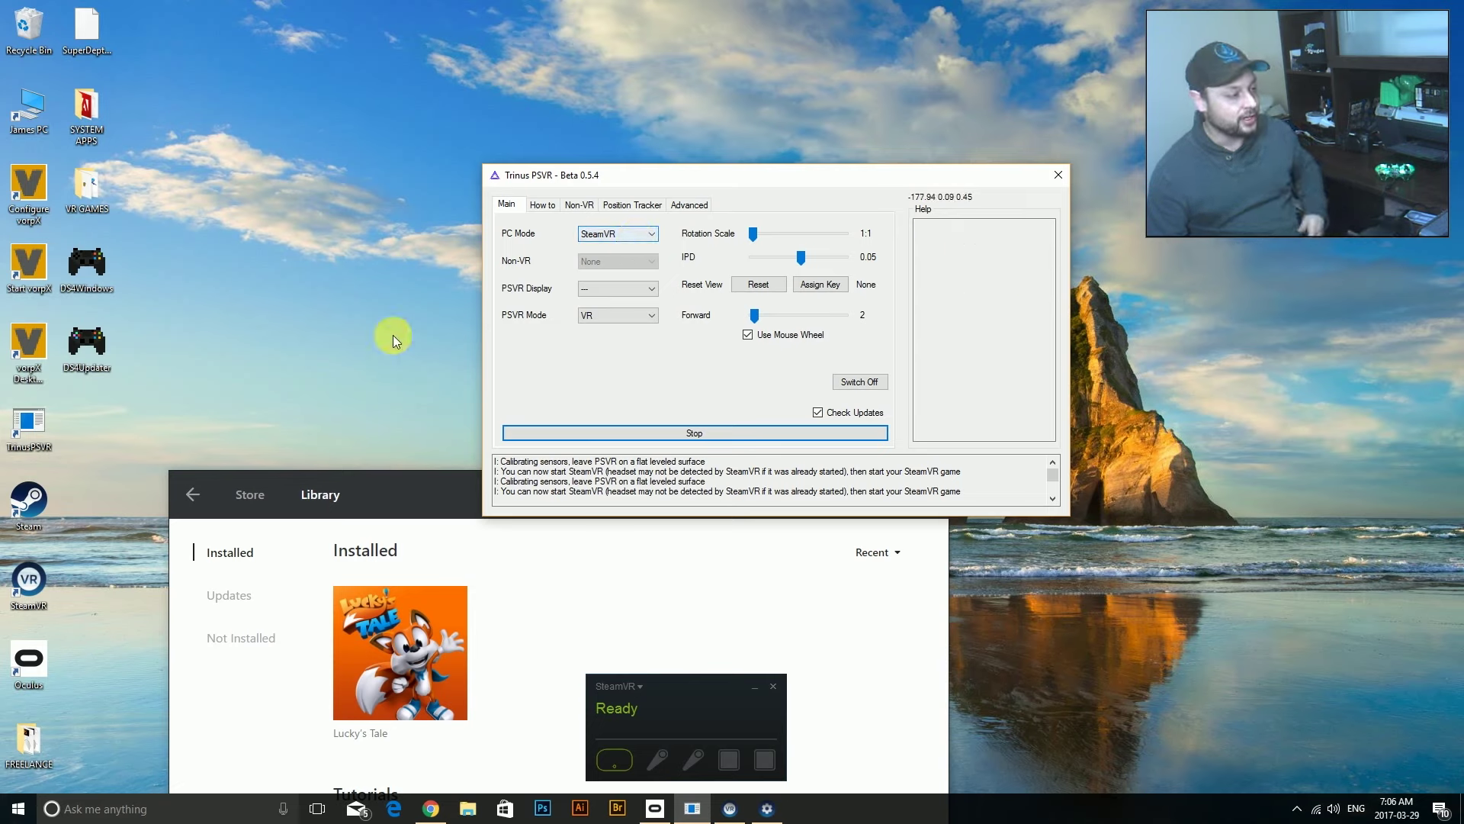
drag(414, 482, 576, 100)
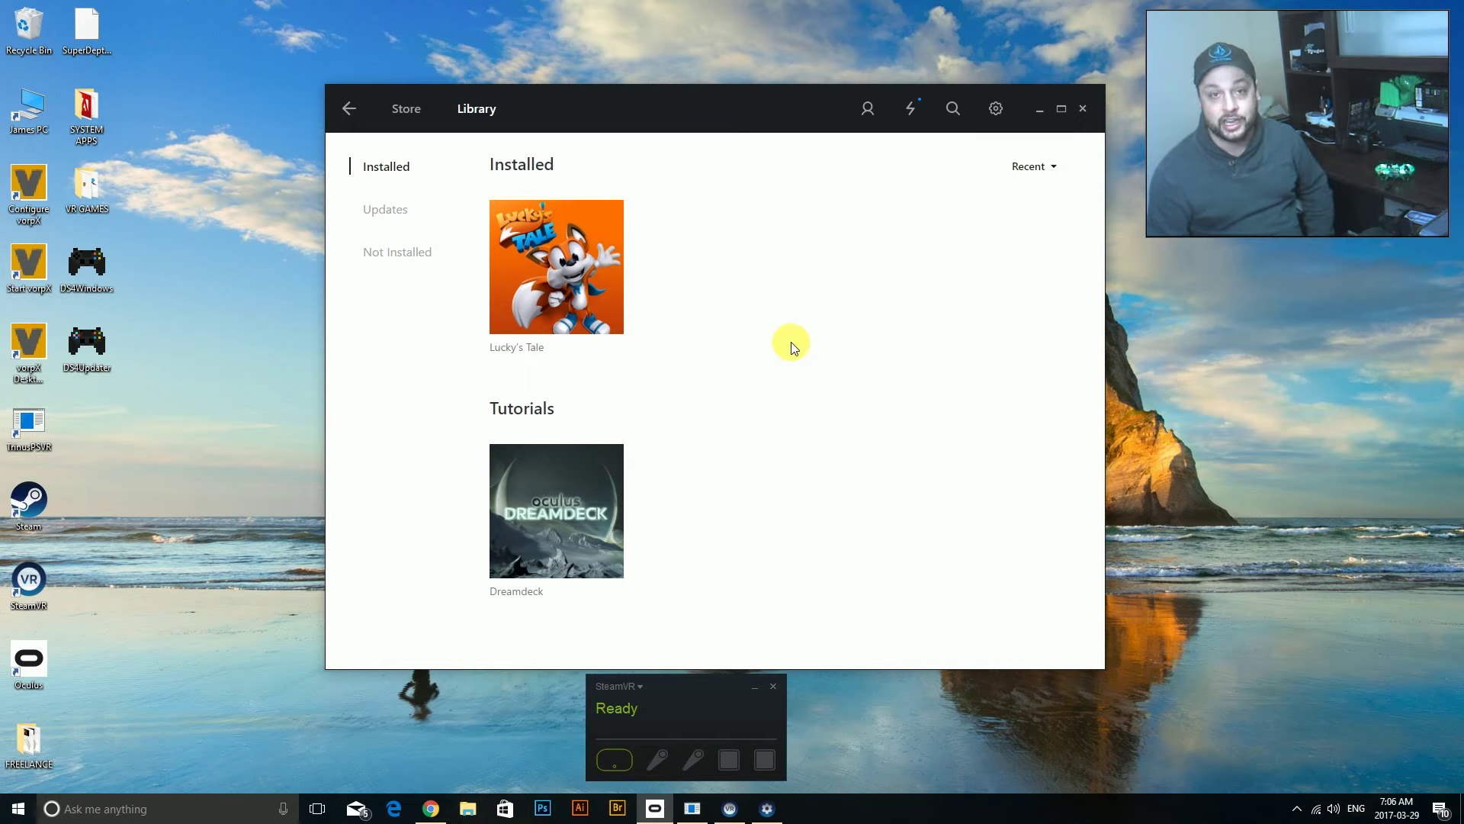
Check SteamVR and the hidden background programs for Revive, and minimize the Oculus window
click(672, 684)
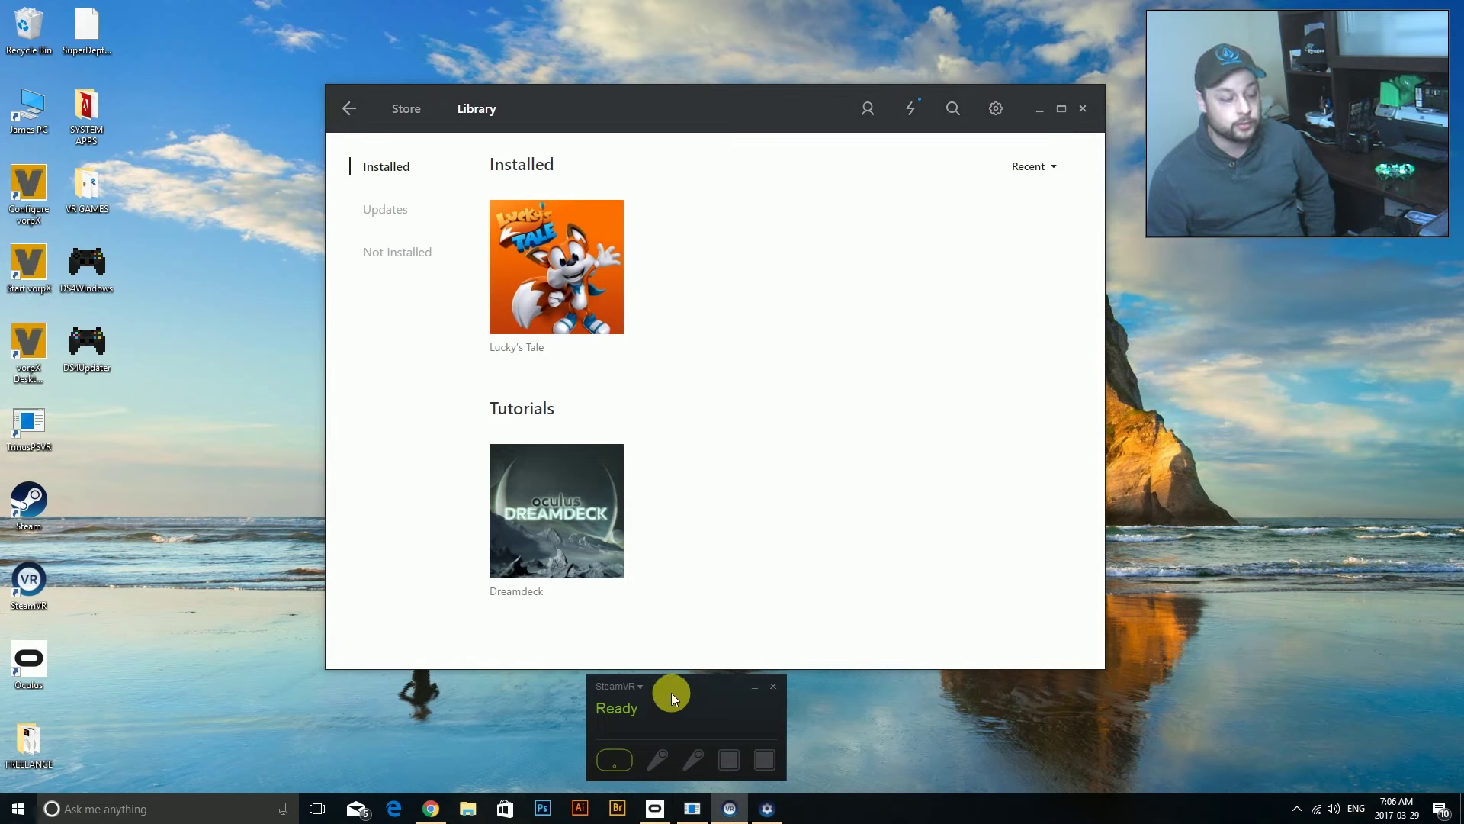
click(1296, 808)
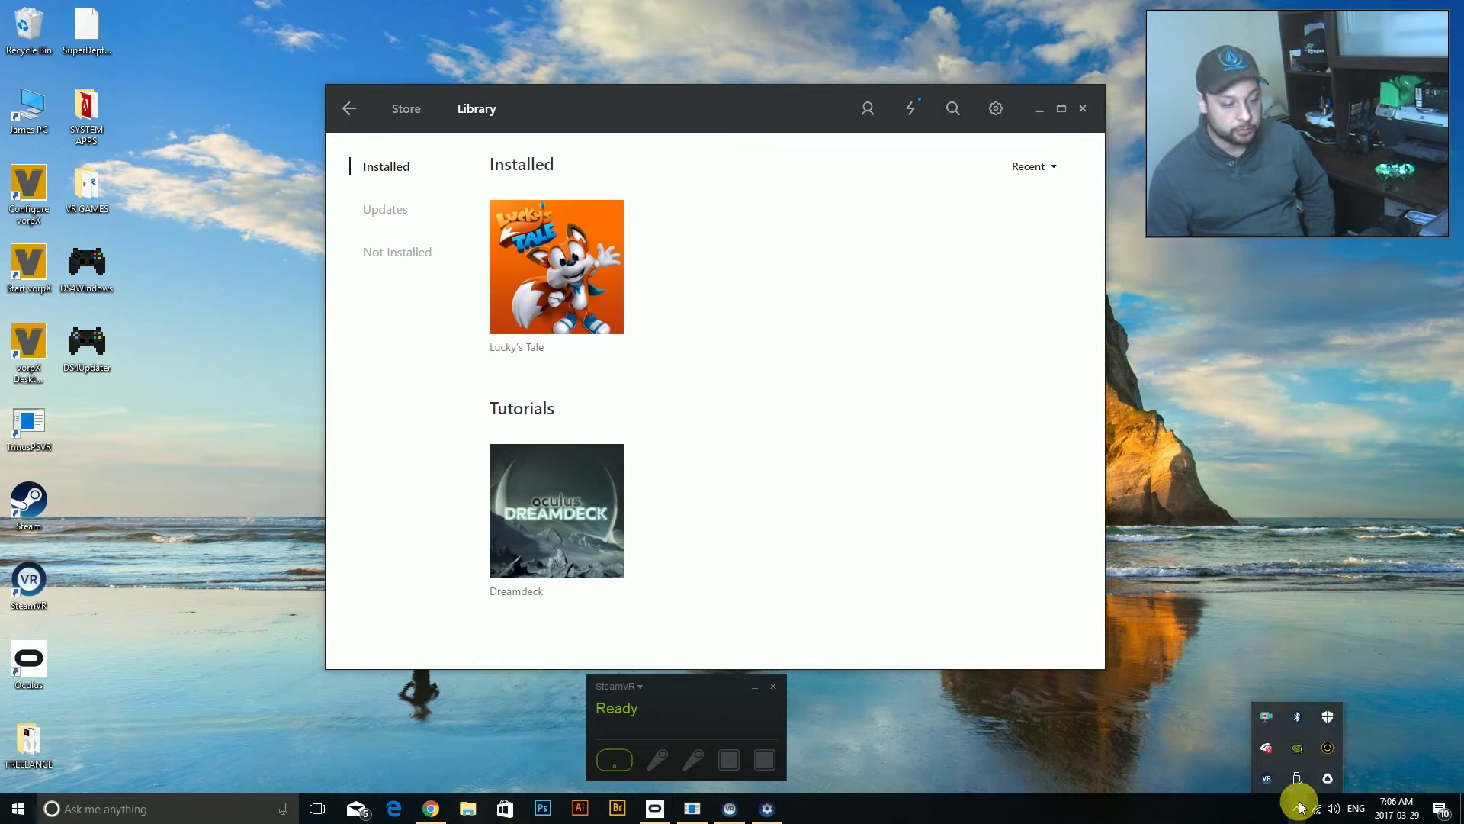
click(1329, 775)
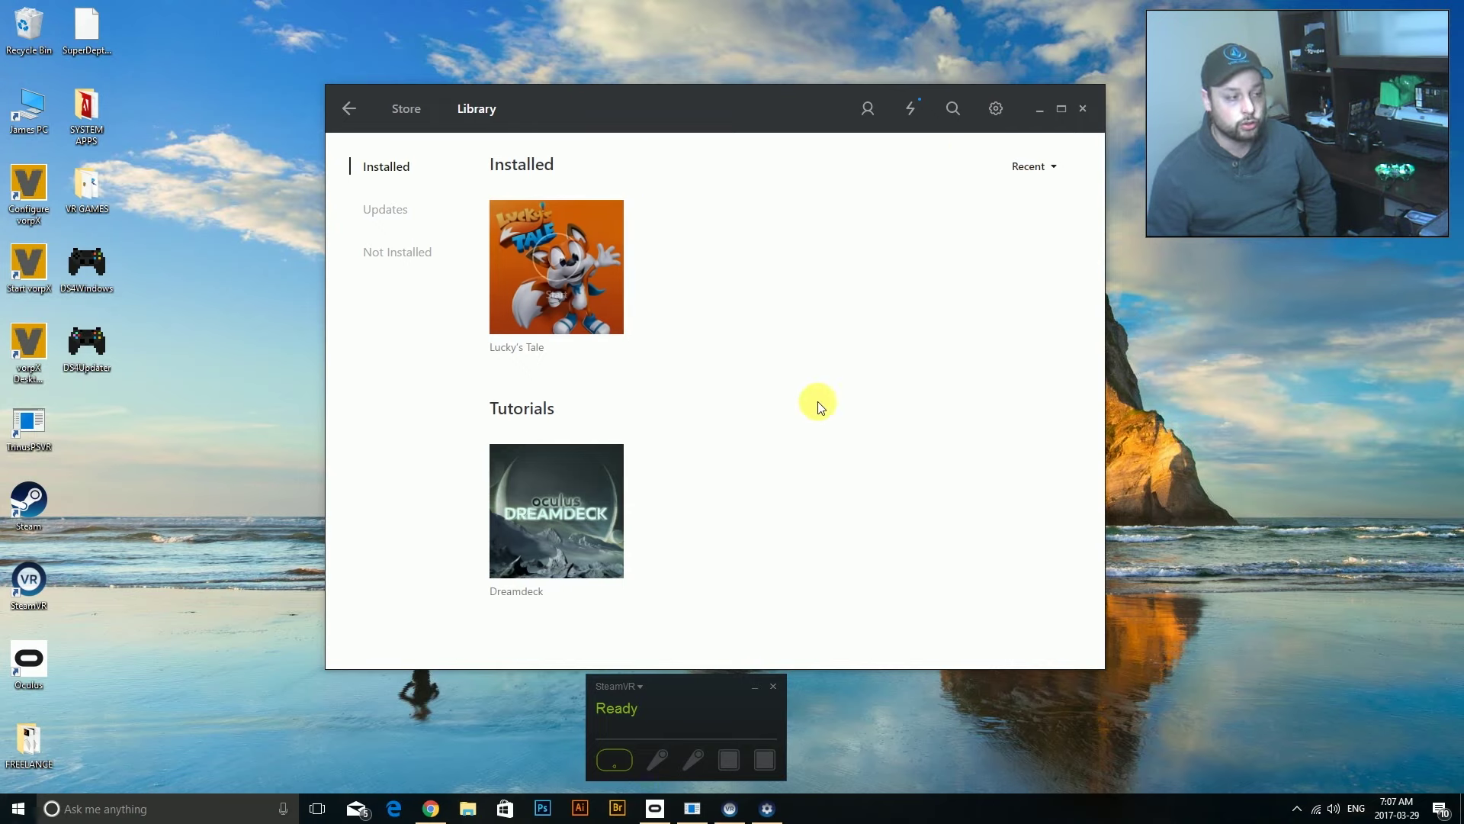
click(1042, 116)
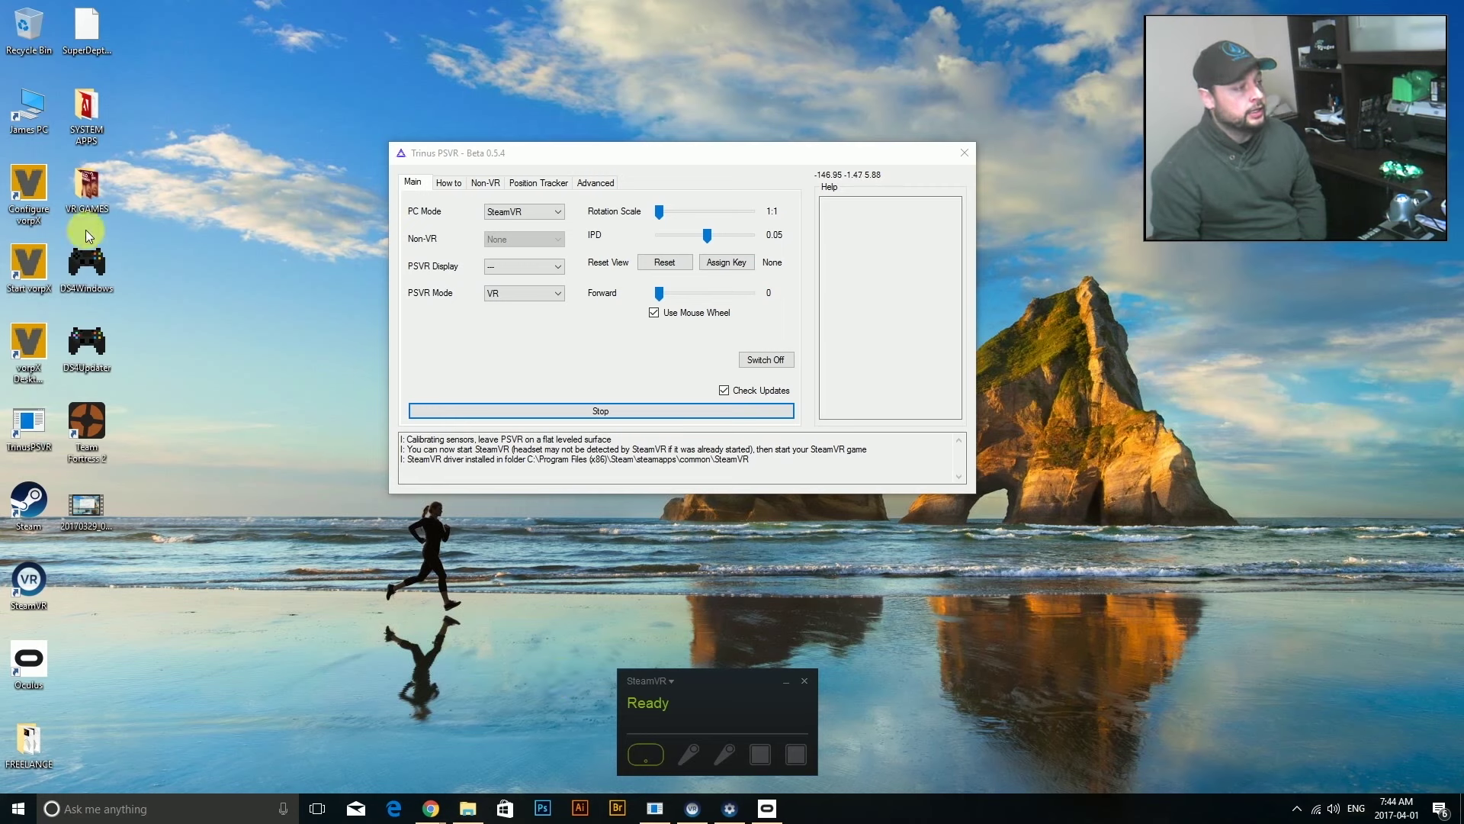
Open the Windows (C:) drive in File Explorer and move its window to the middle of the desktop
right_click(32, 505)
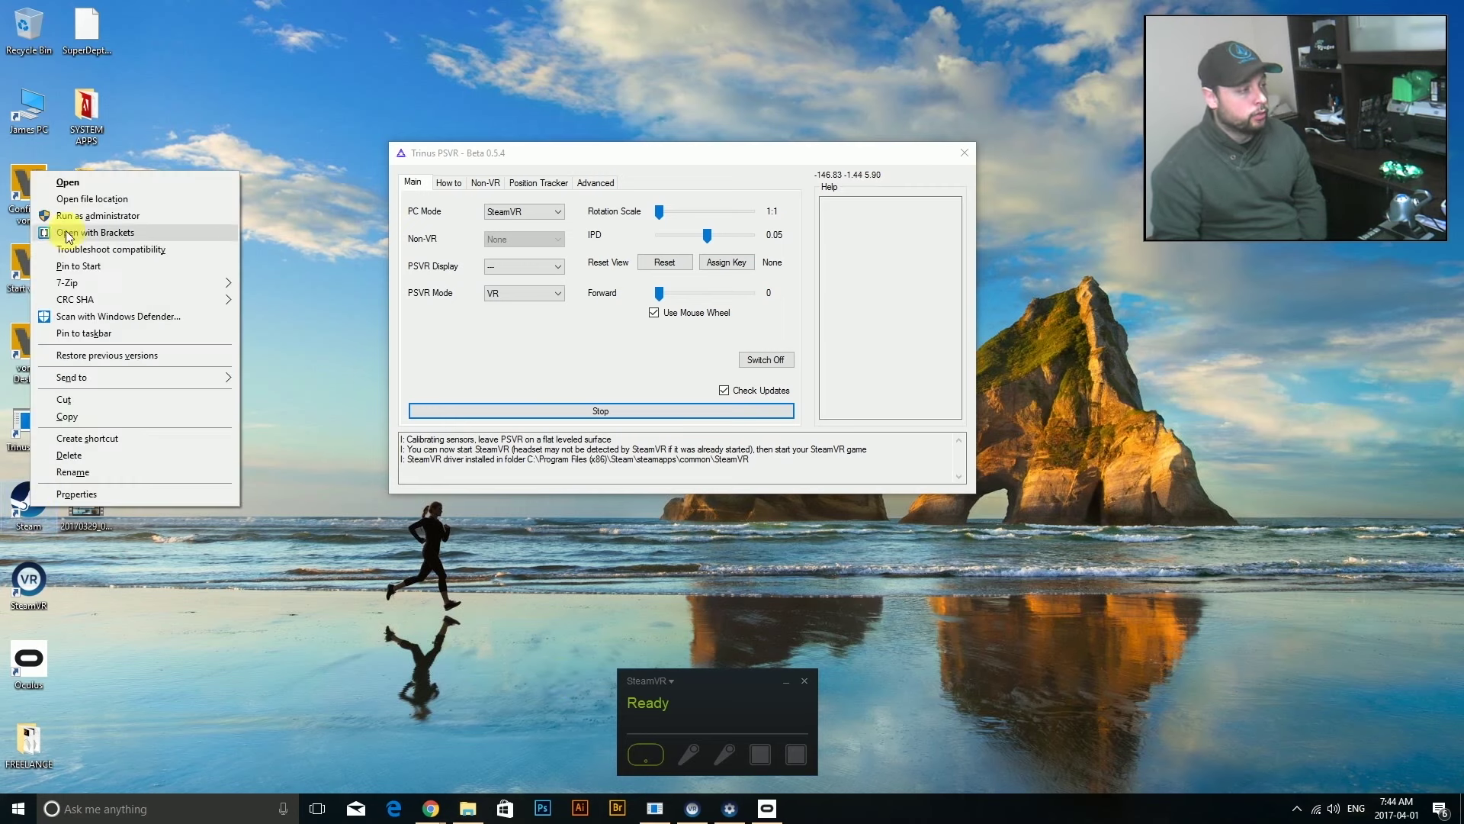
click(35, 103)
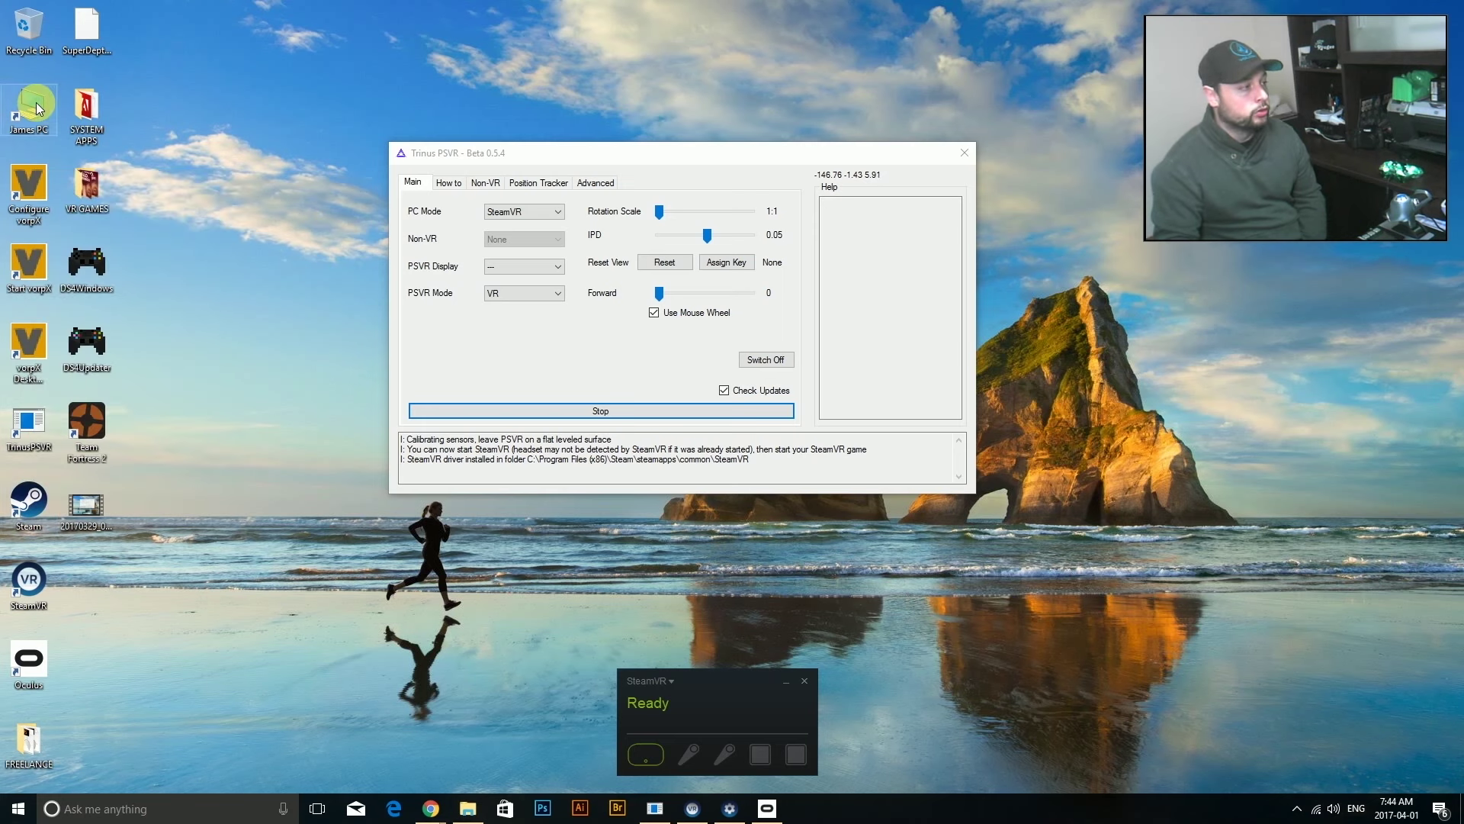
double_click(35, 102)
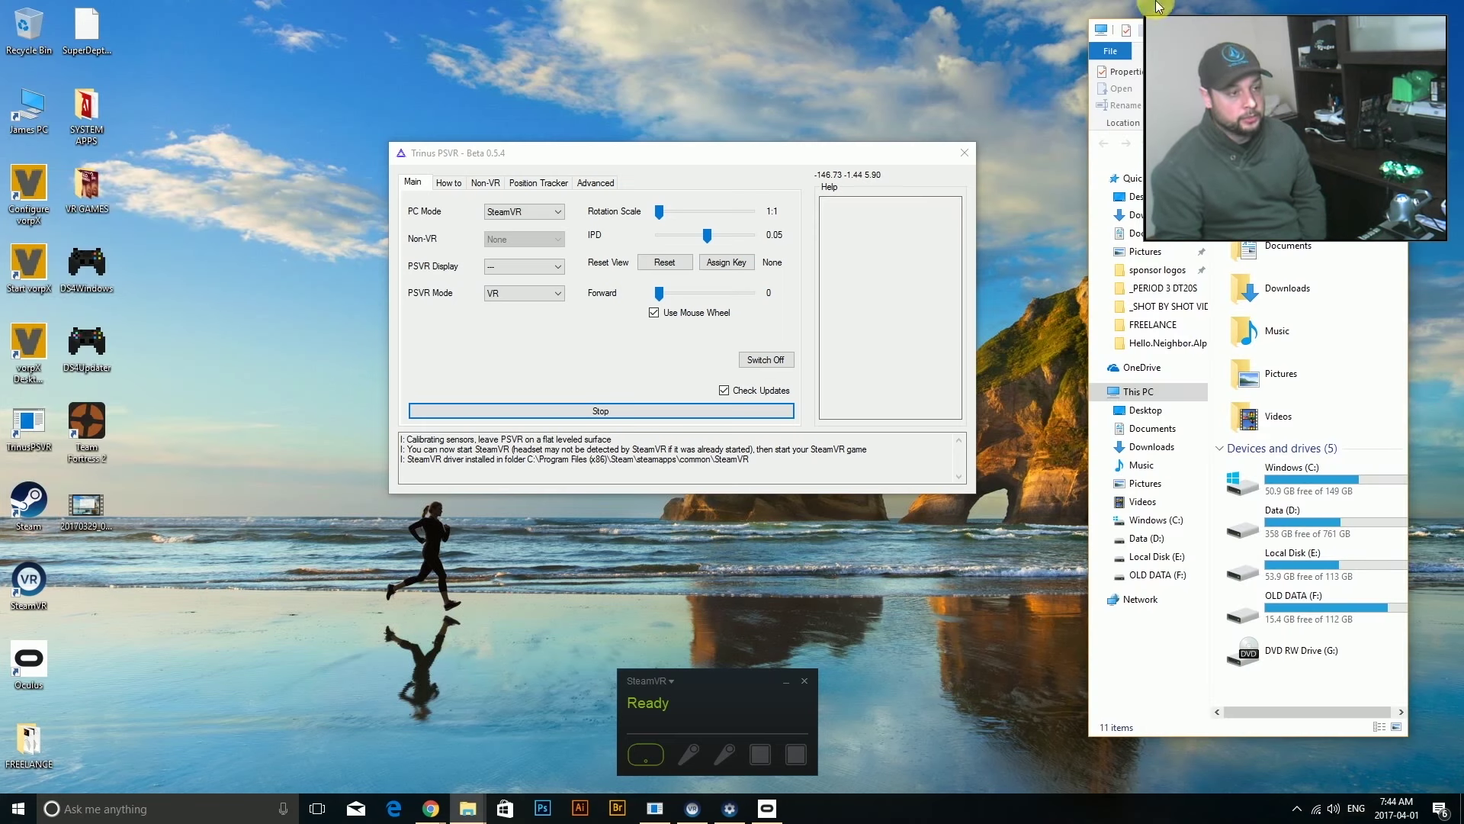
double_click(1309, 480)
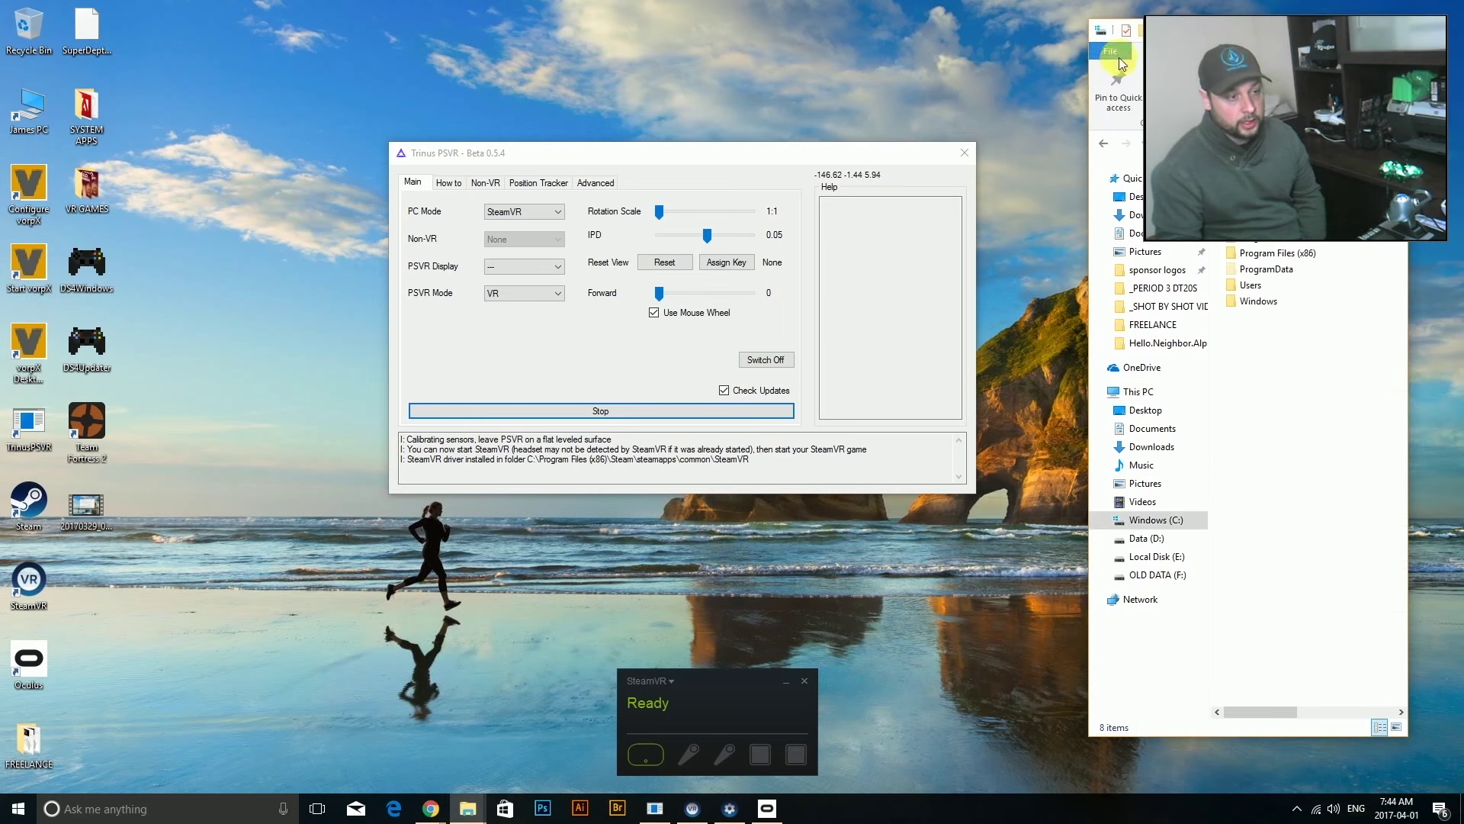
drag(1192, 67, 1200, 77)
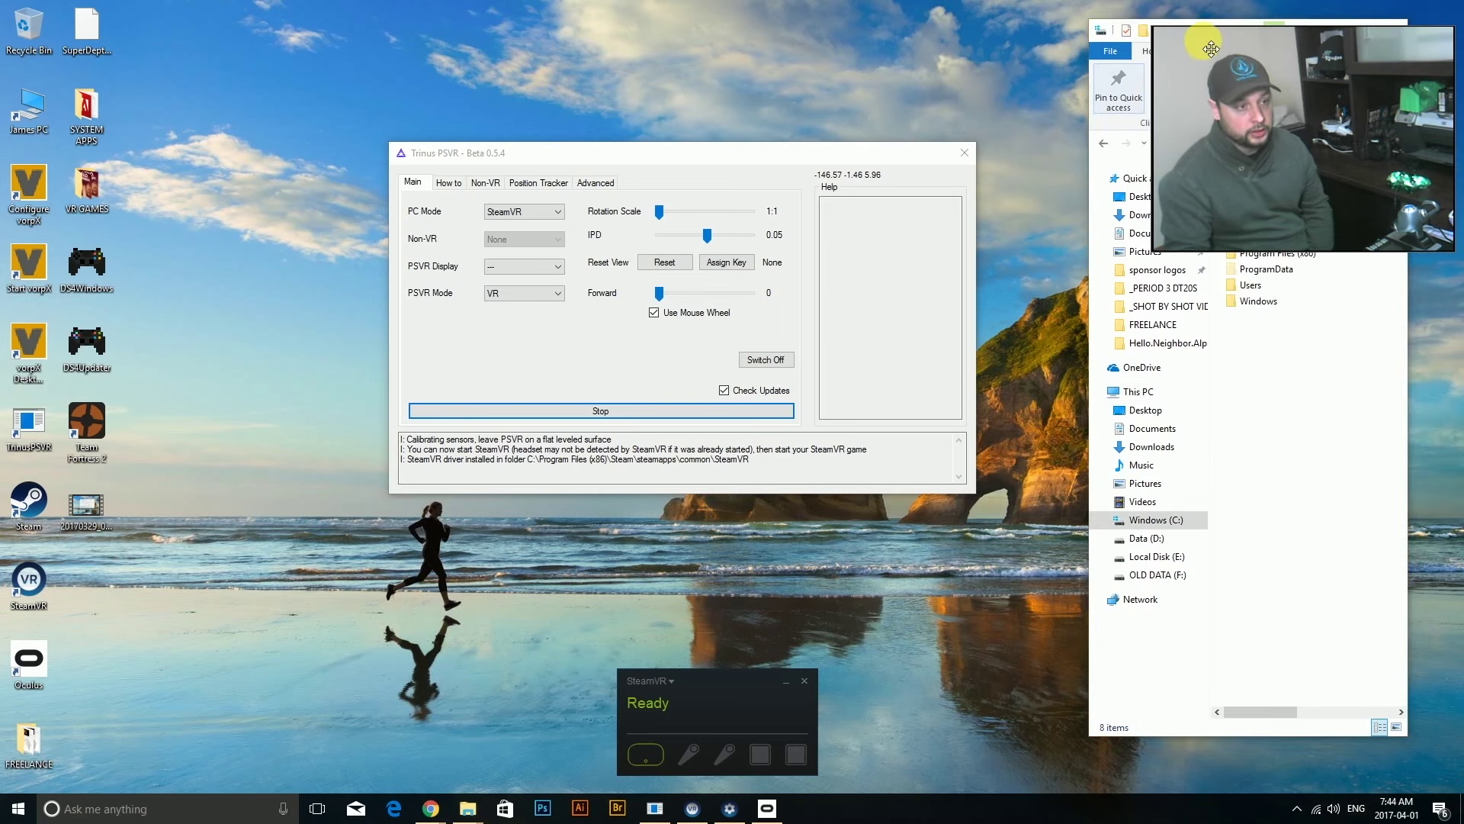
click(1099, 74)
drag(1280, 56, 940, 65)
drag(1221, 29, 645, 79)
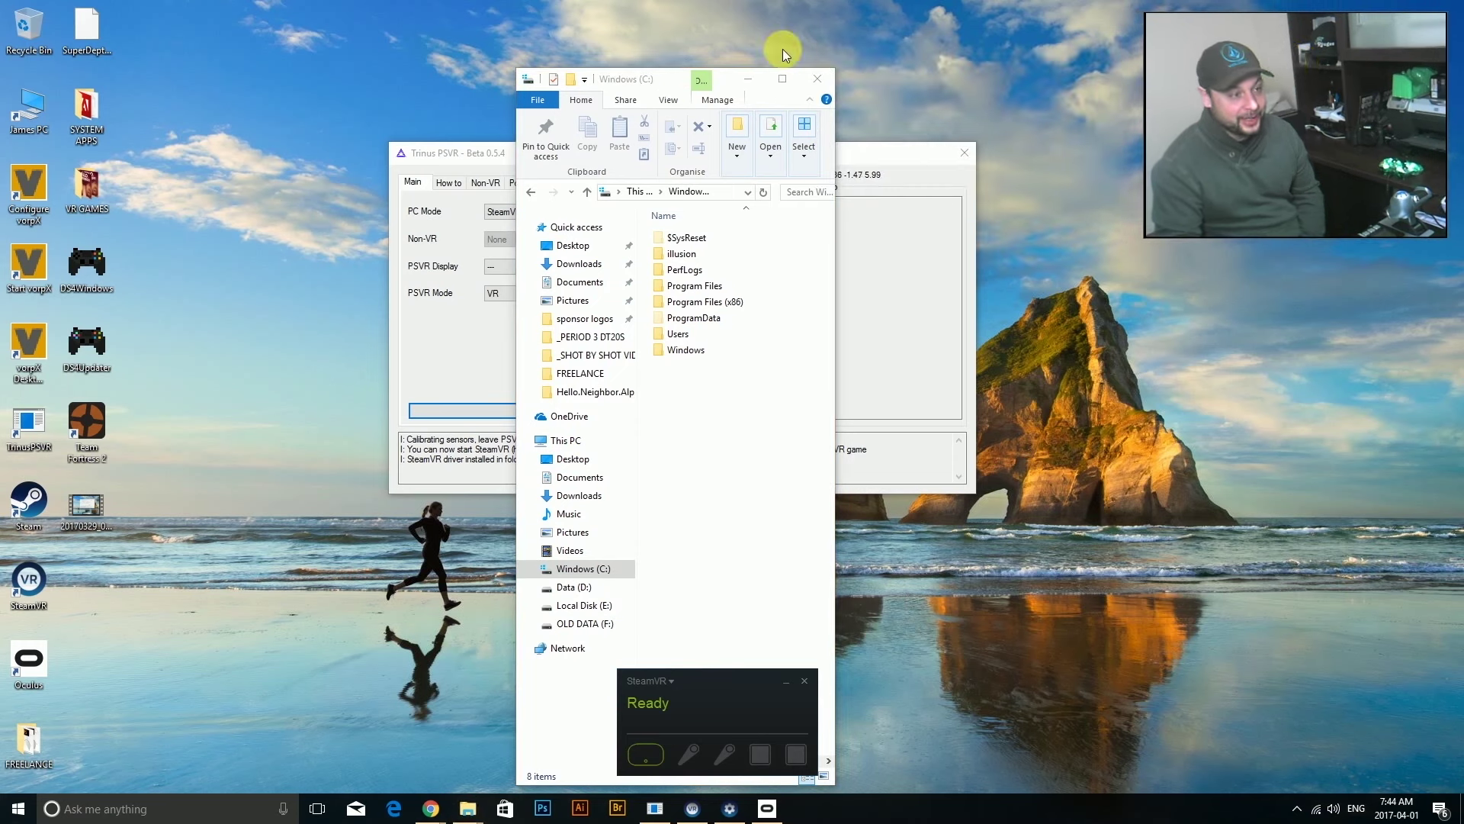
Open the Revive folder inside Program Files and locate the ReviveOverlay program among its files
double_click(691, 285)
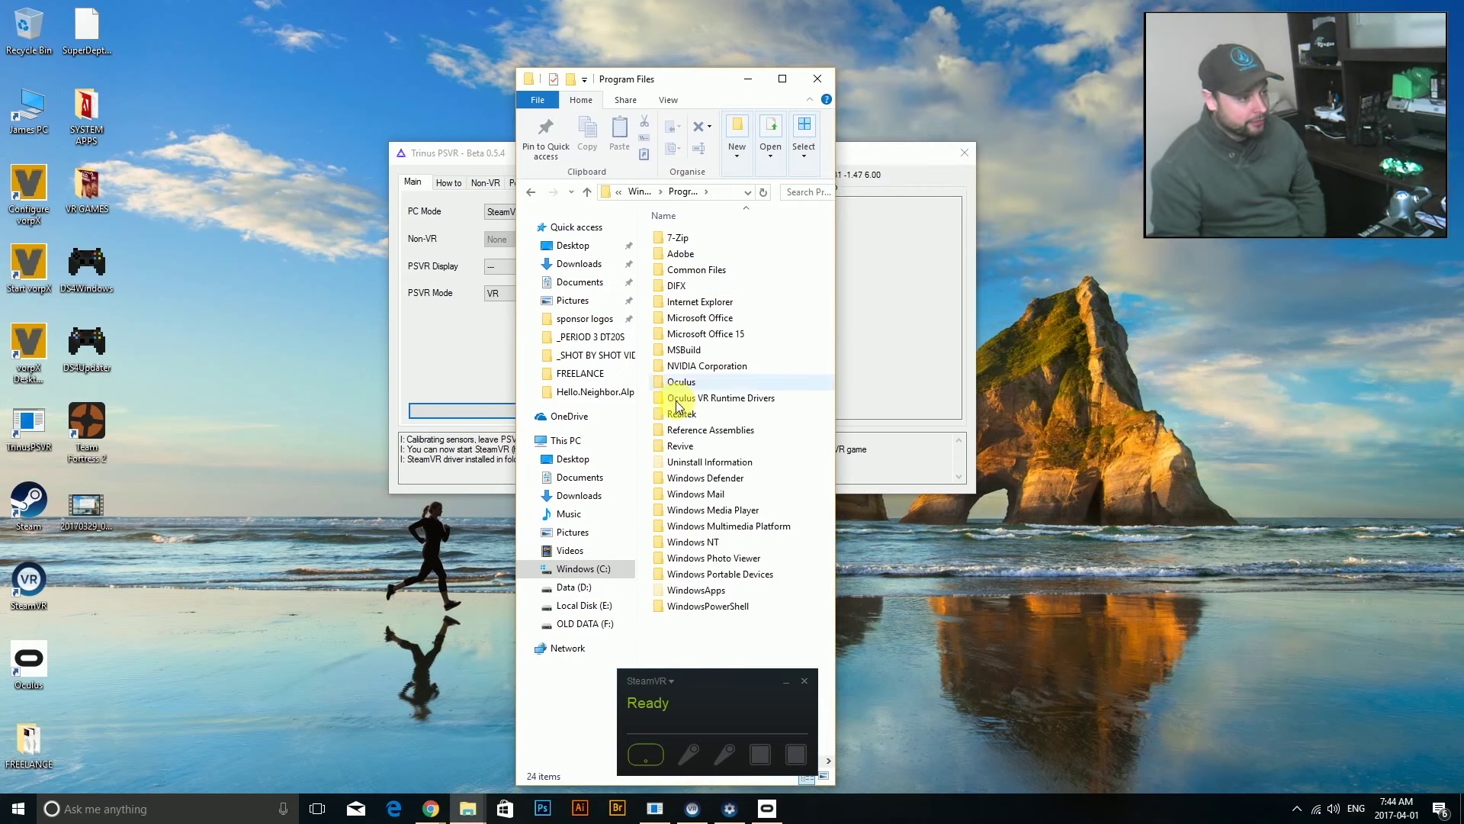
double_click(680, 446)
scroll(716, 450, down, 4)
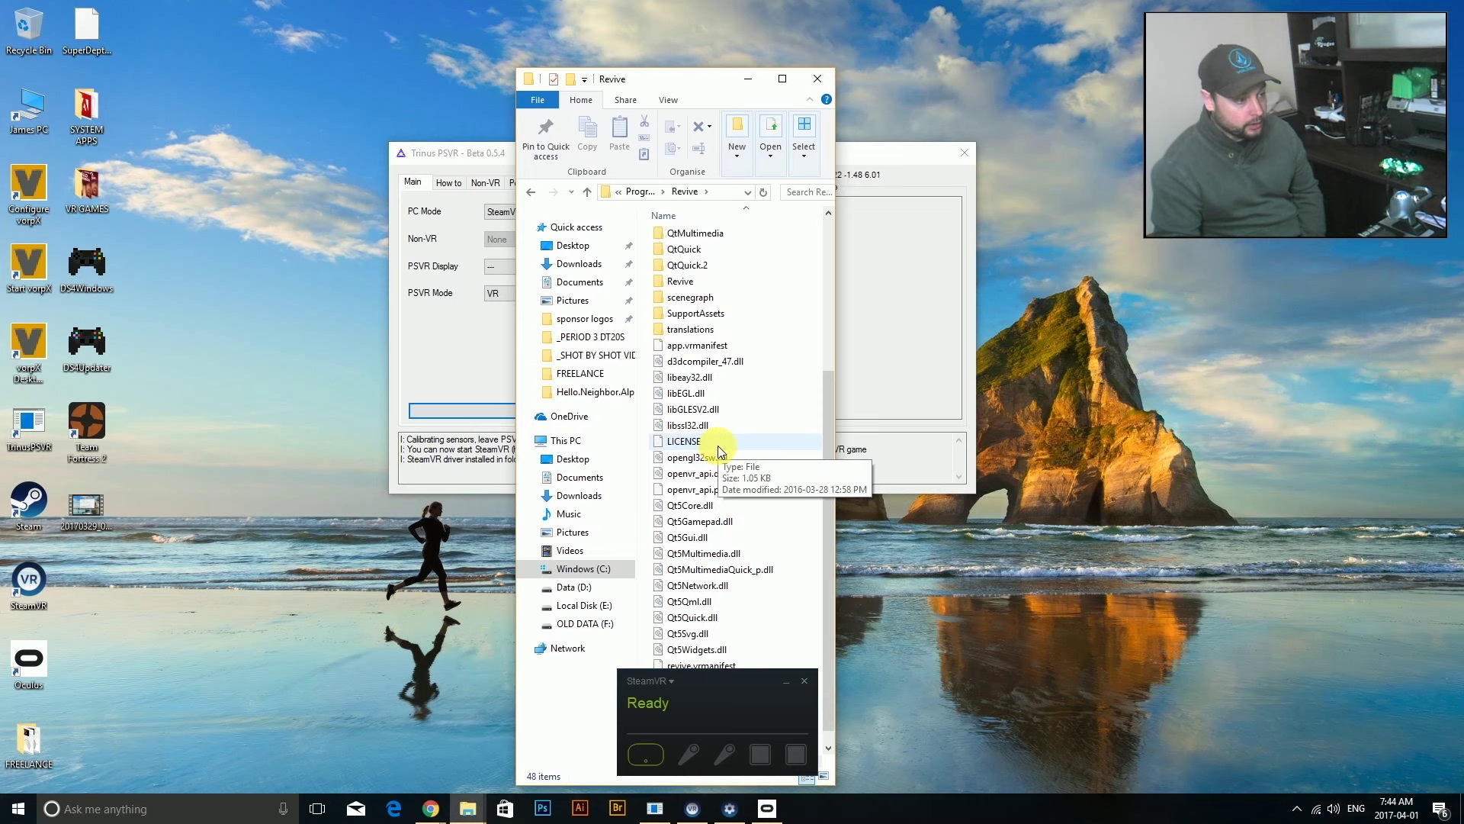
scroll(718, 446, down, 1)
drag(685, 80, 474, 51)
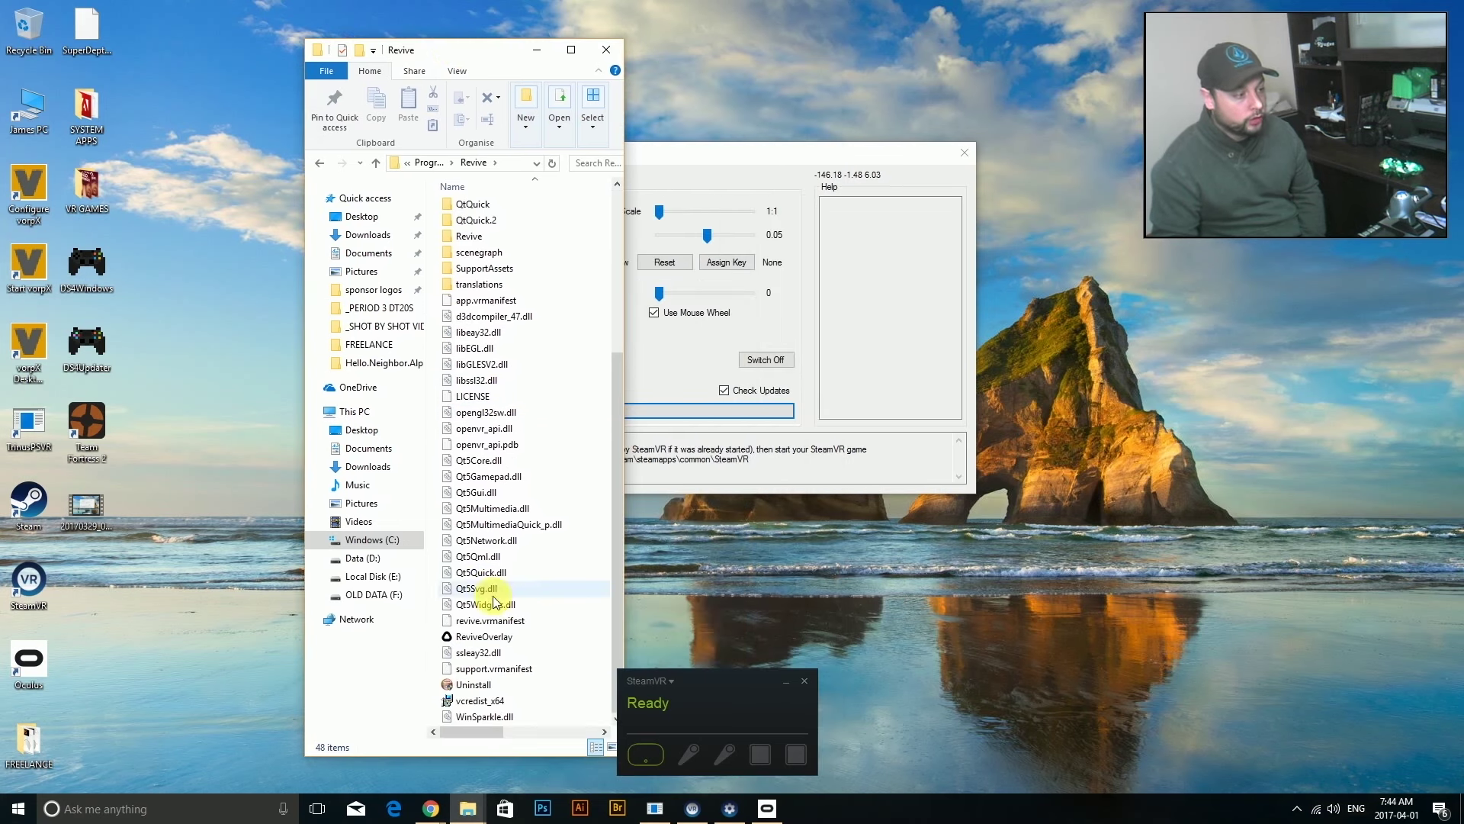
Check that ReviveOverlay offers running as administrator, dismiss its options, and minimize the Revive folder window
right_click(479, 637)
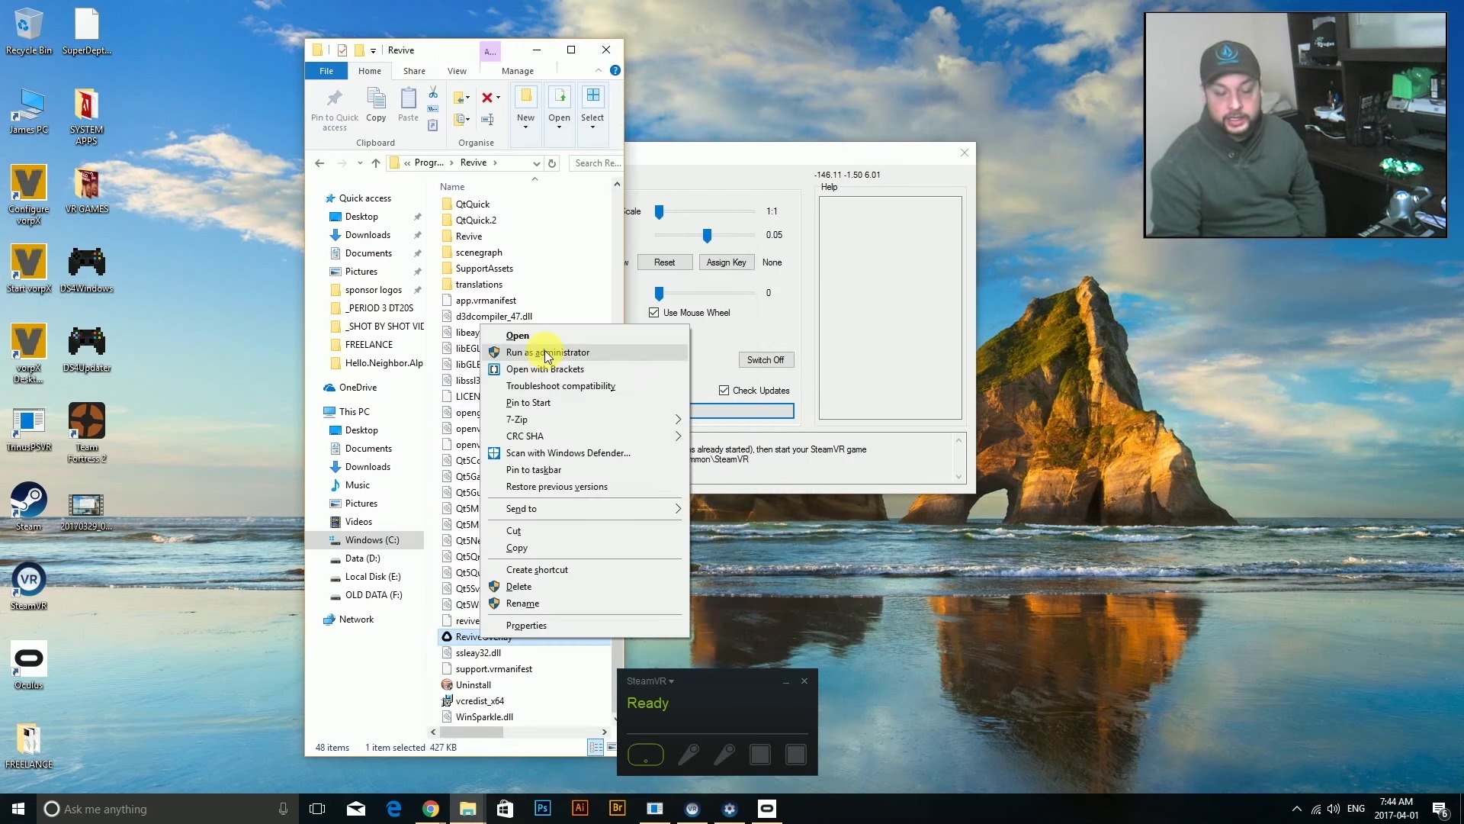
click(276, 339)
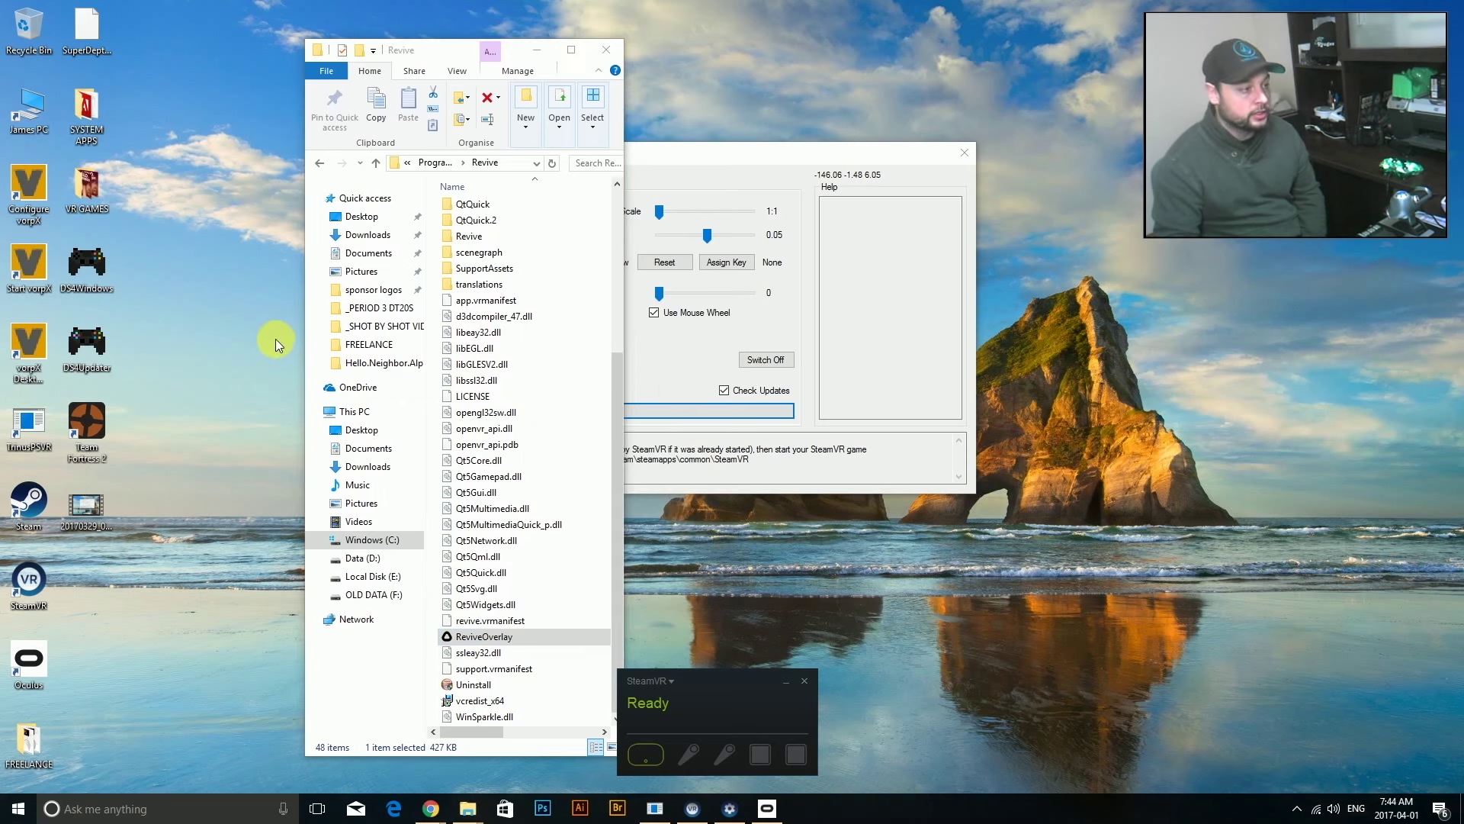
click(537, 49)
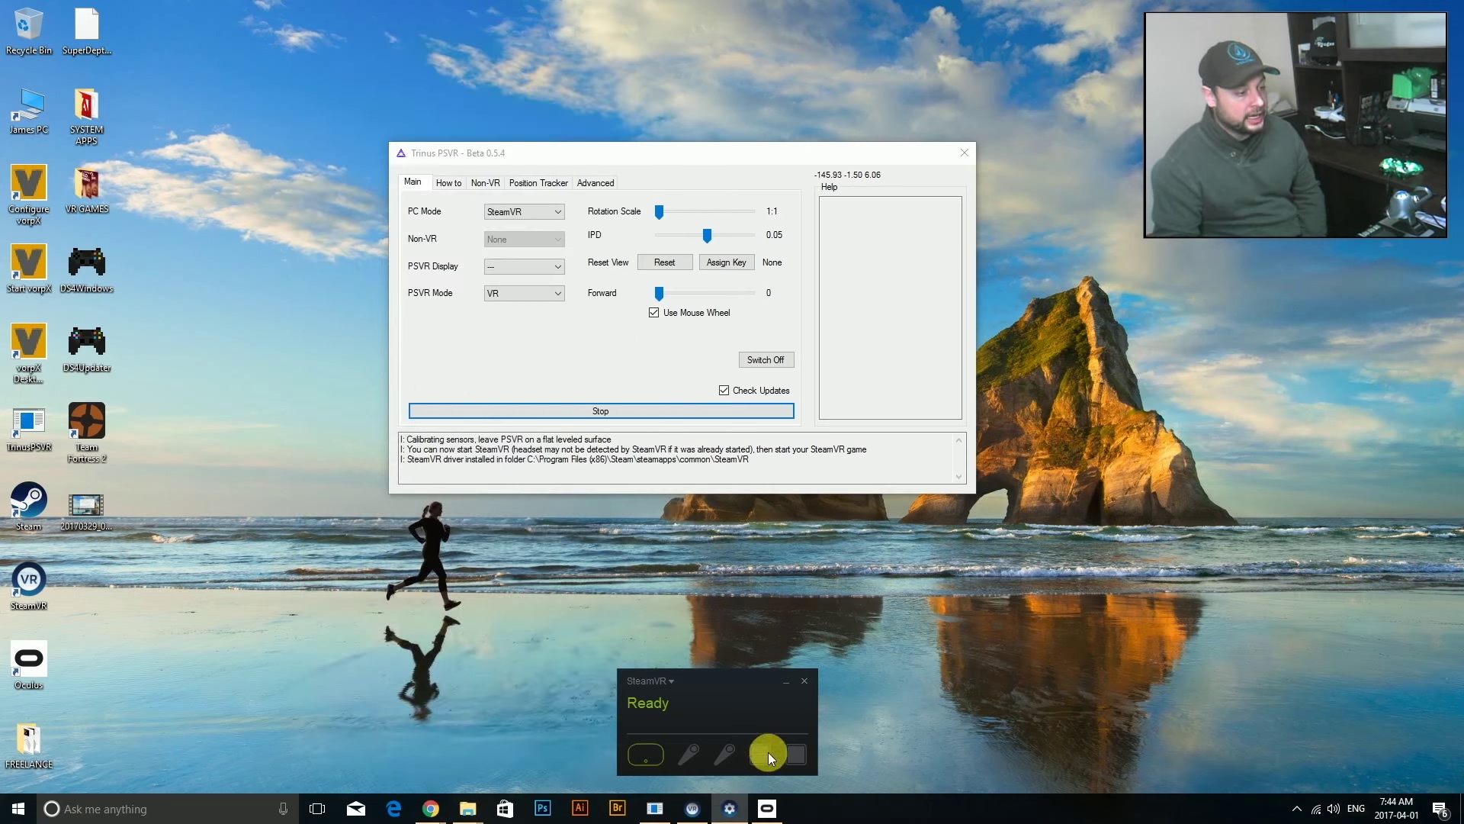
Bring up the Oculus library to check the installed Lucky's Tale game, and minimize the Oculus window again
click(768, 808)
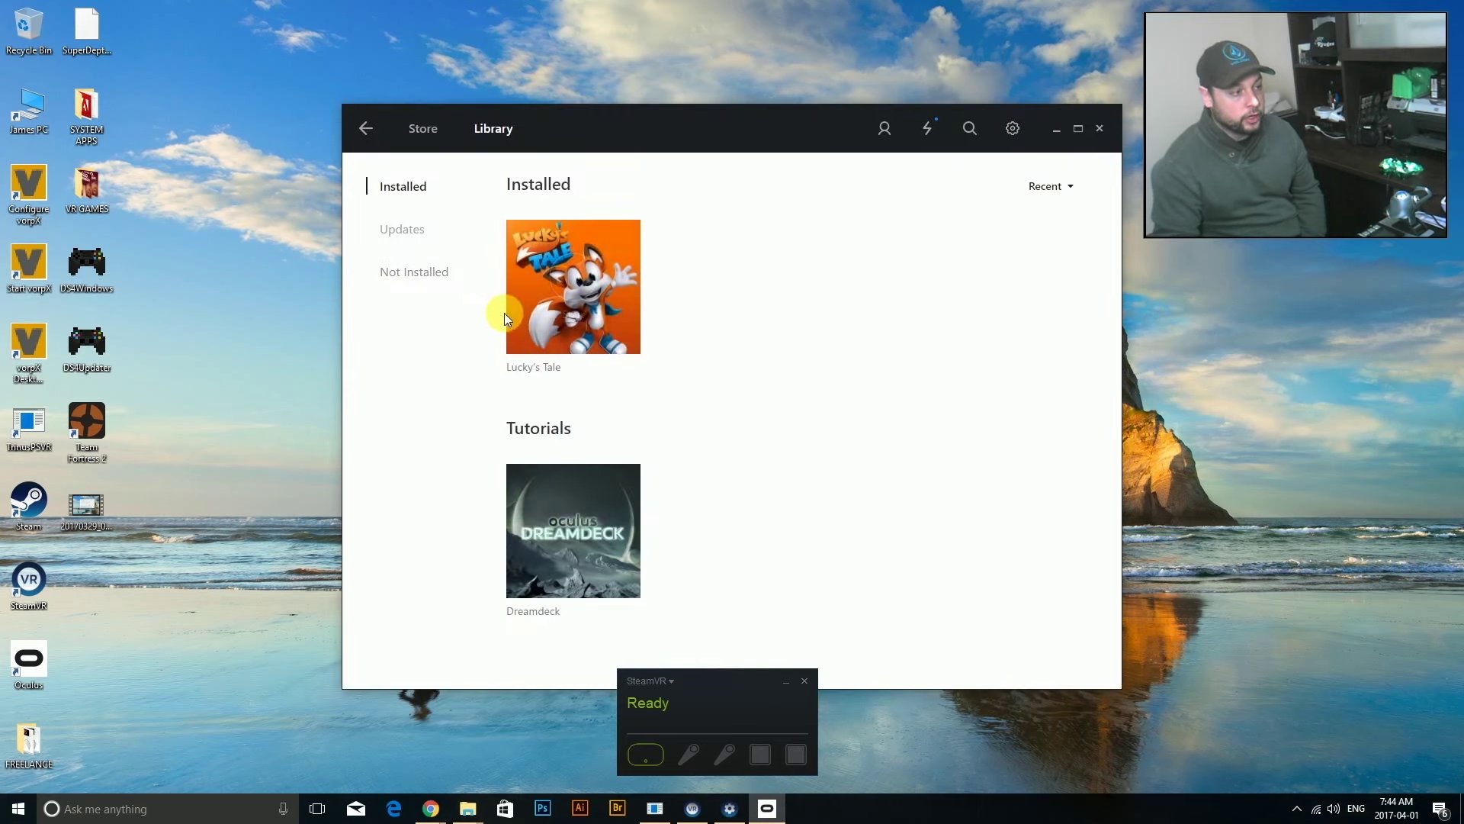
mouse_move(545, 325)
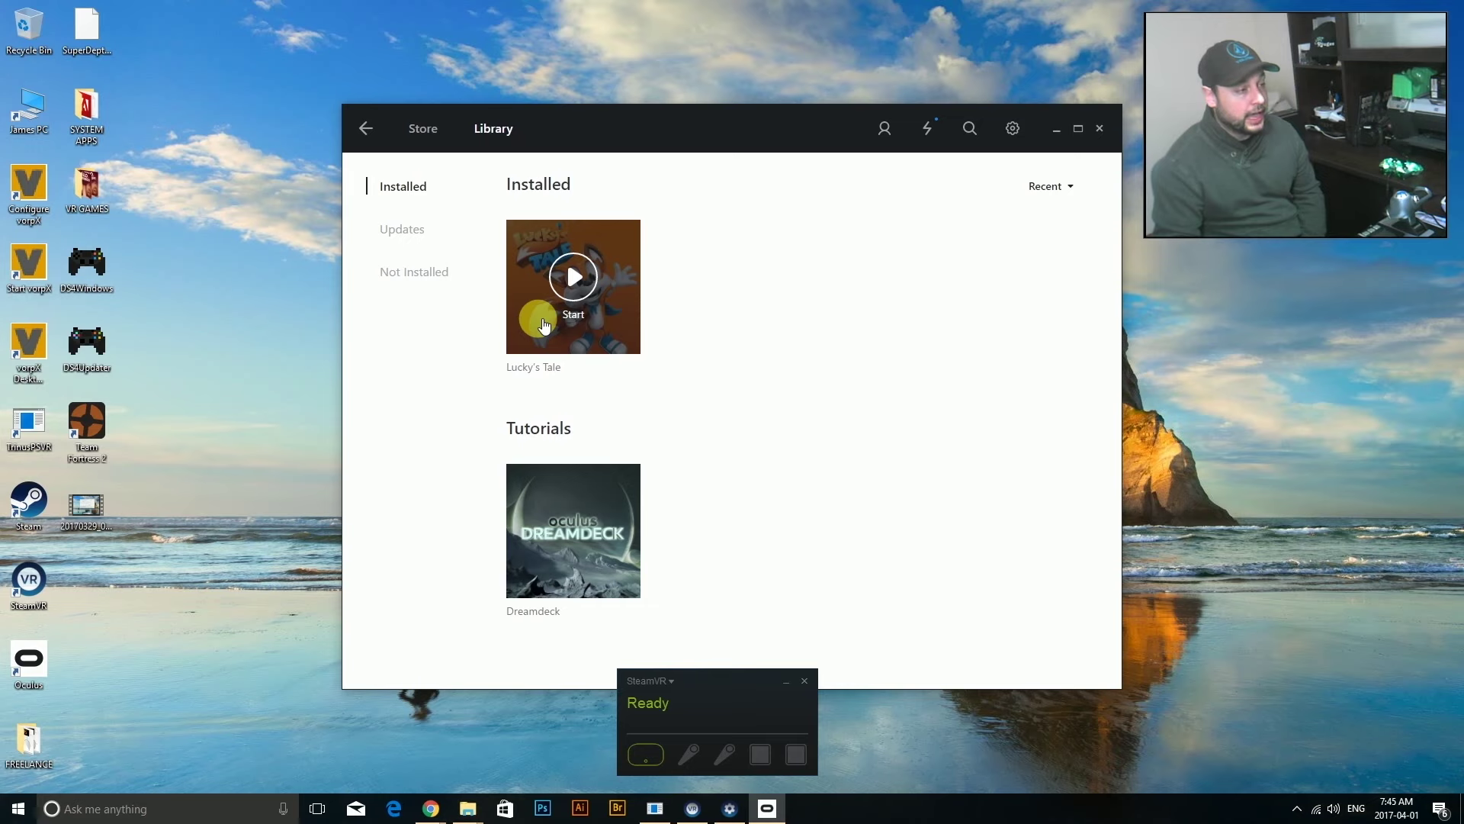
click(1063, 128)
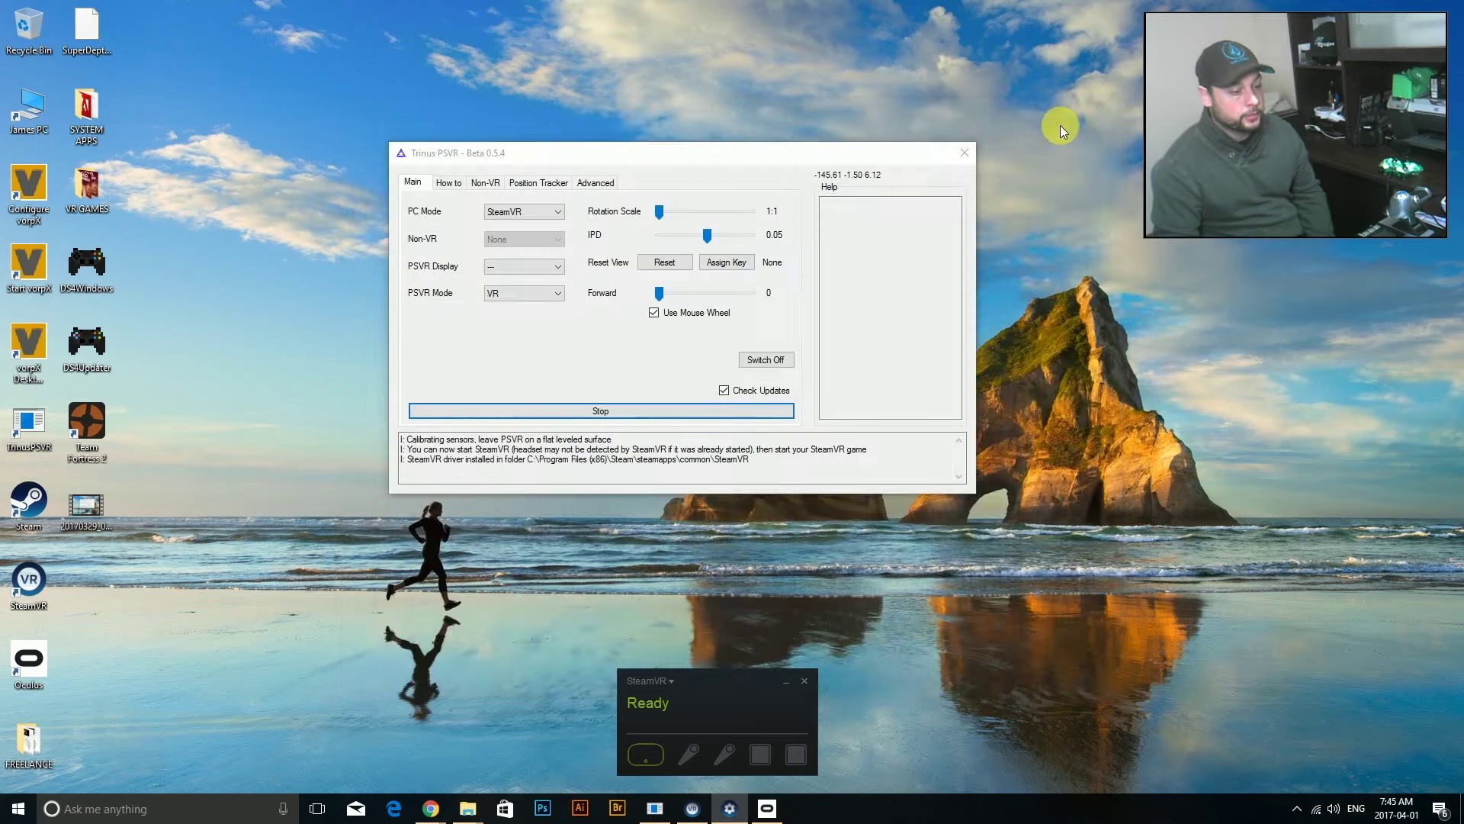
Open Revive's program selection dialog from its hidden background program and go to Program Files on Windows (C:)
click(1296, 808)
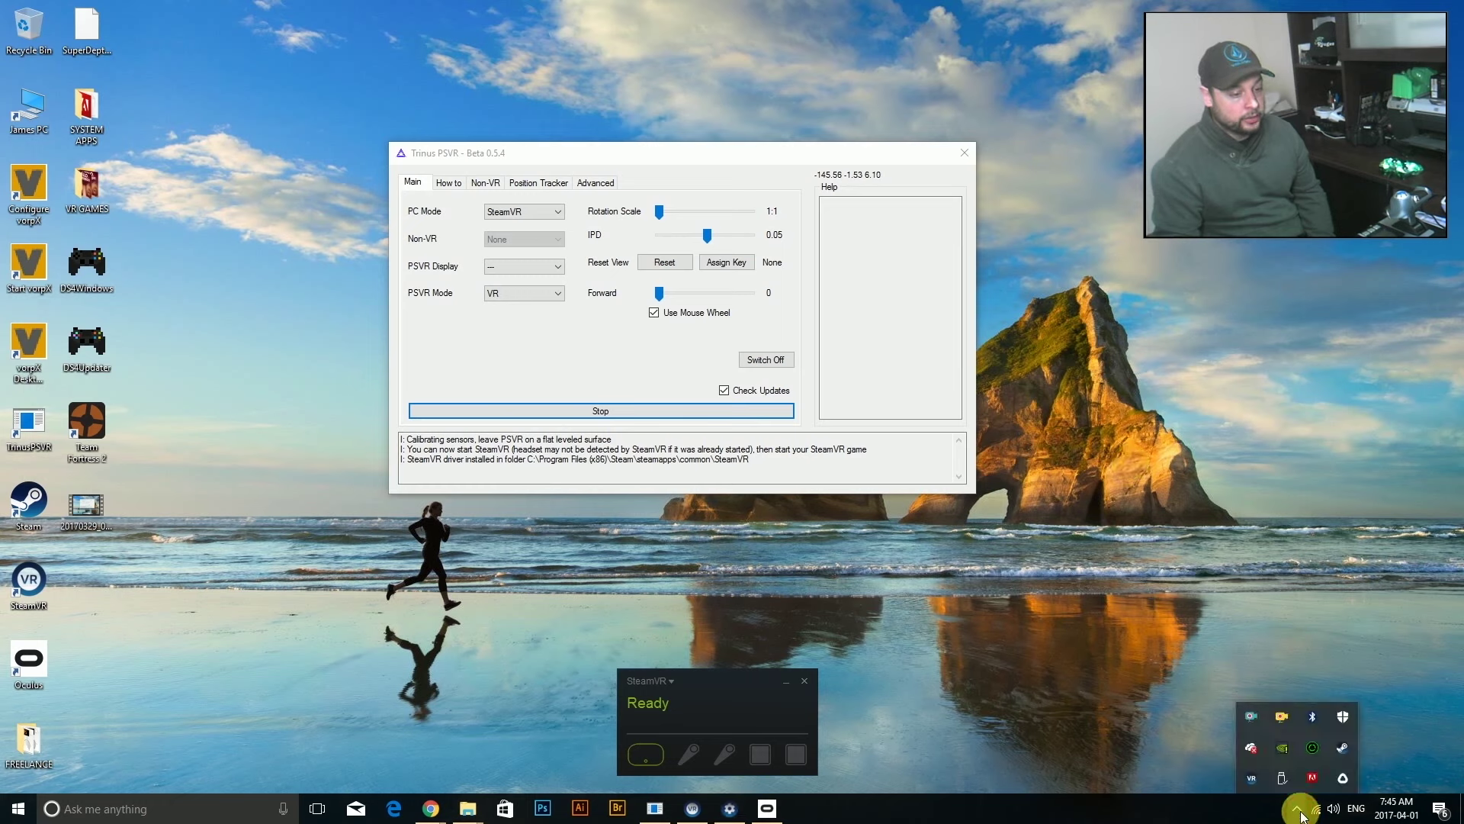
right_click(1346, 777)
click(1374, 692)
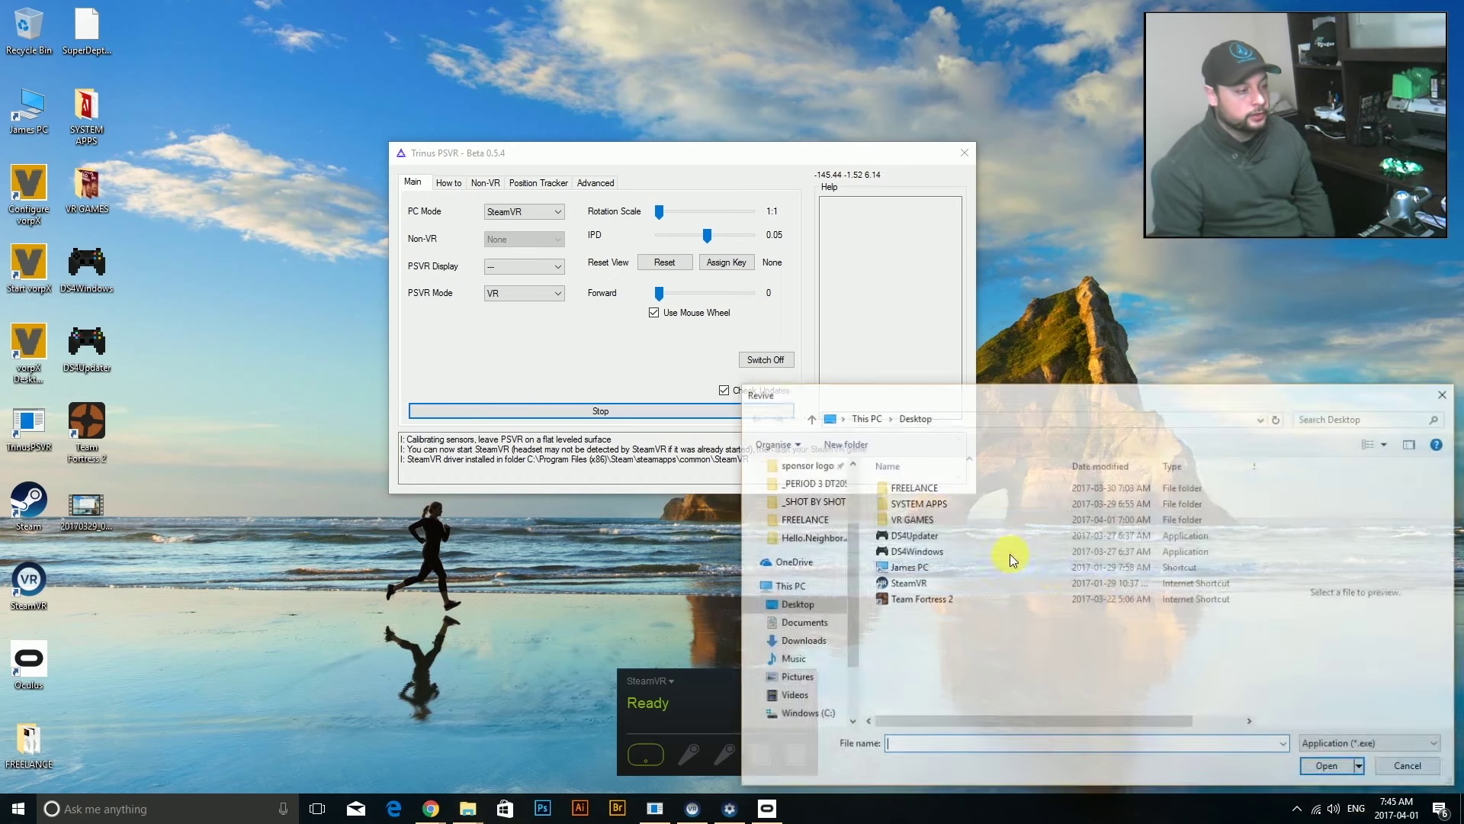
click(804, 714)
double_click(921, 538)
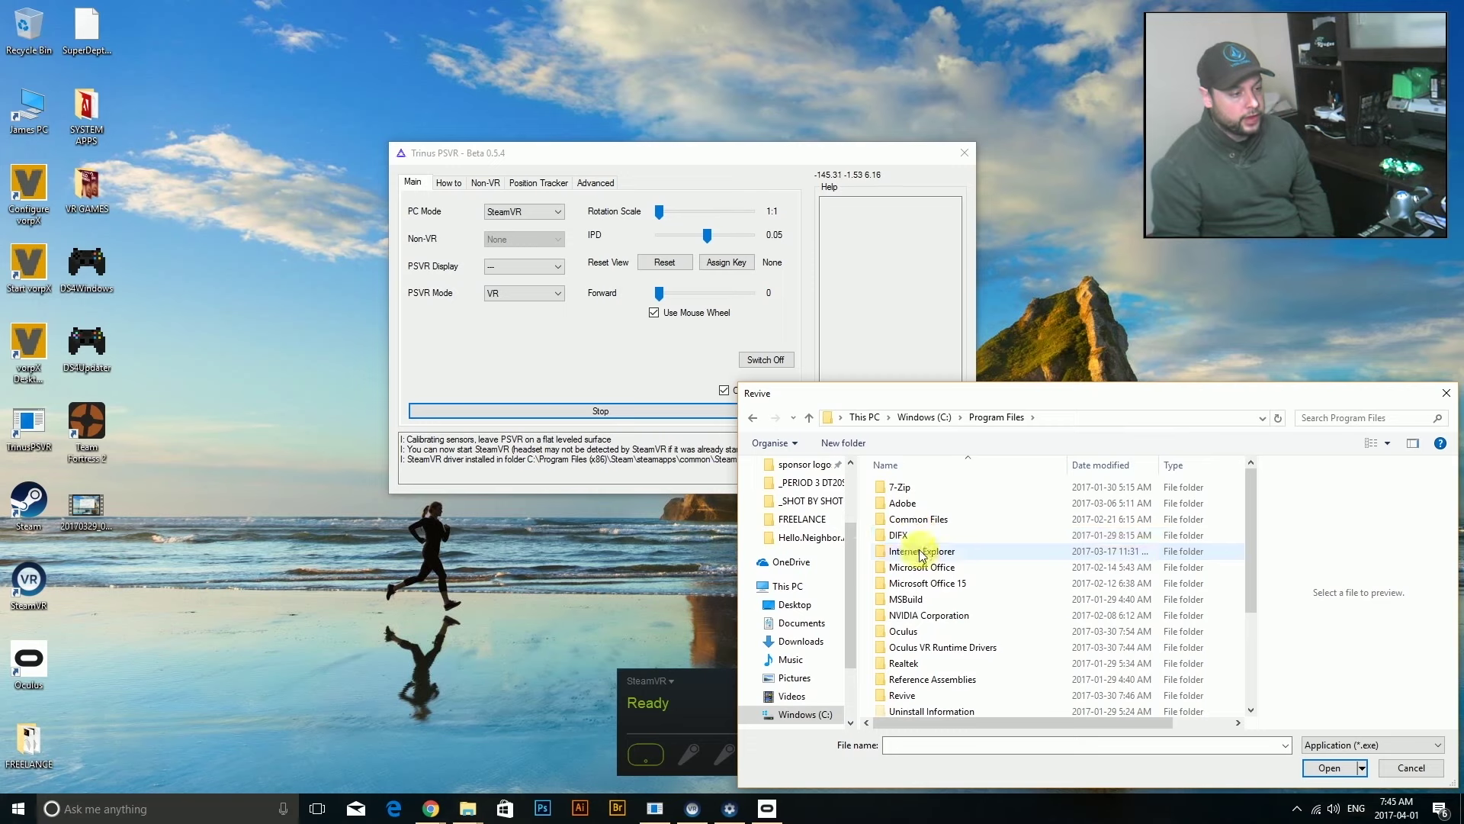
Browse to Oculus, Software, Software, playful-luckys-tale and launch the LT application through Revive
double_click(903, 633)
double_click(907, 536)
double_click(908, 520)
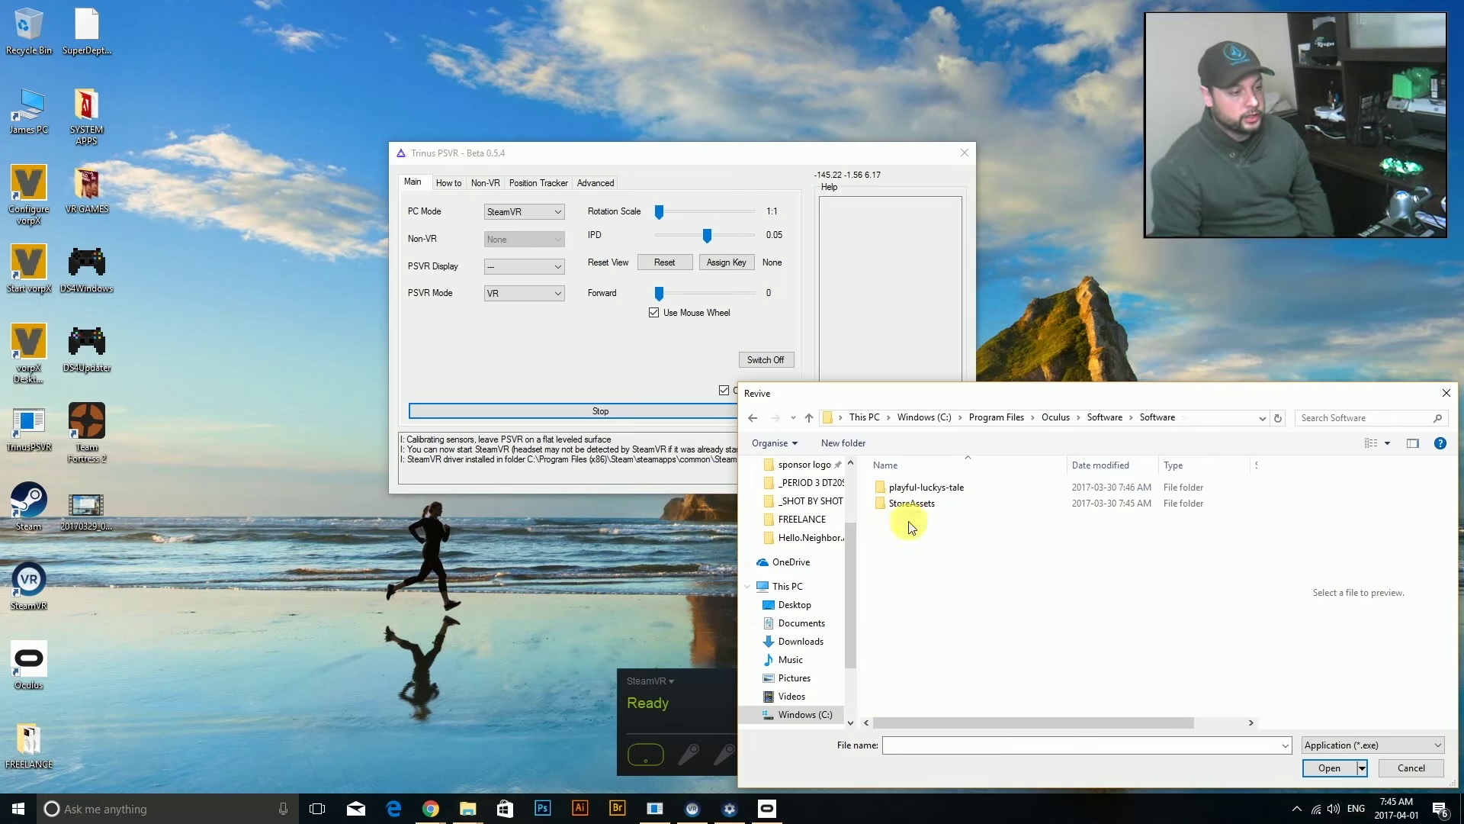
double_click(940, 492)
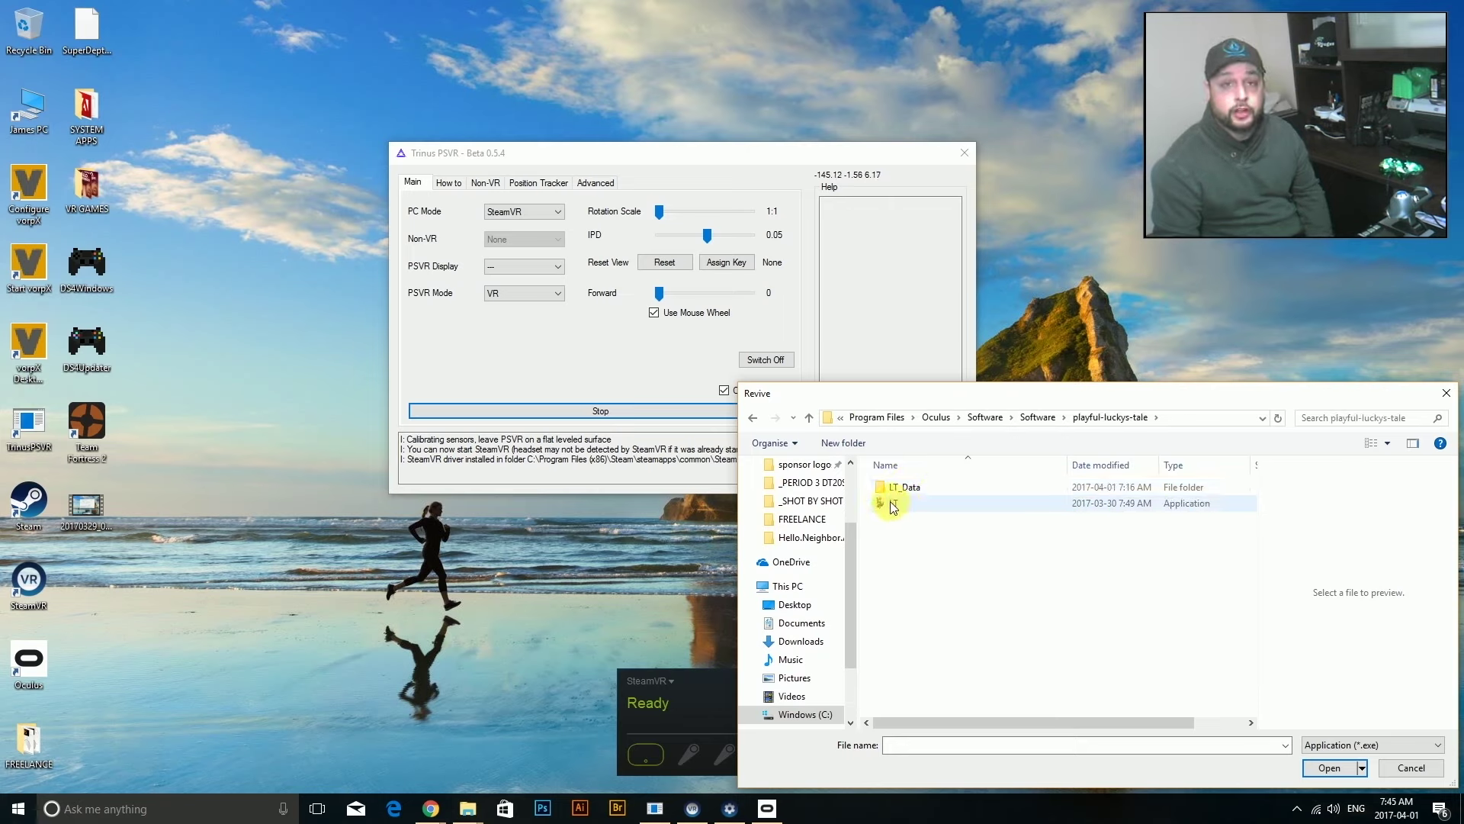
click(890, 501)
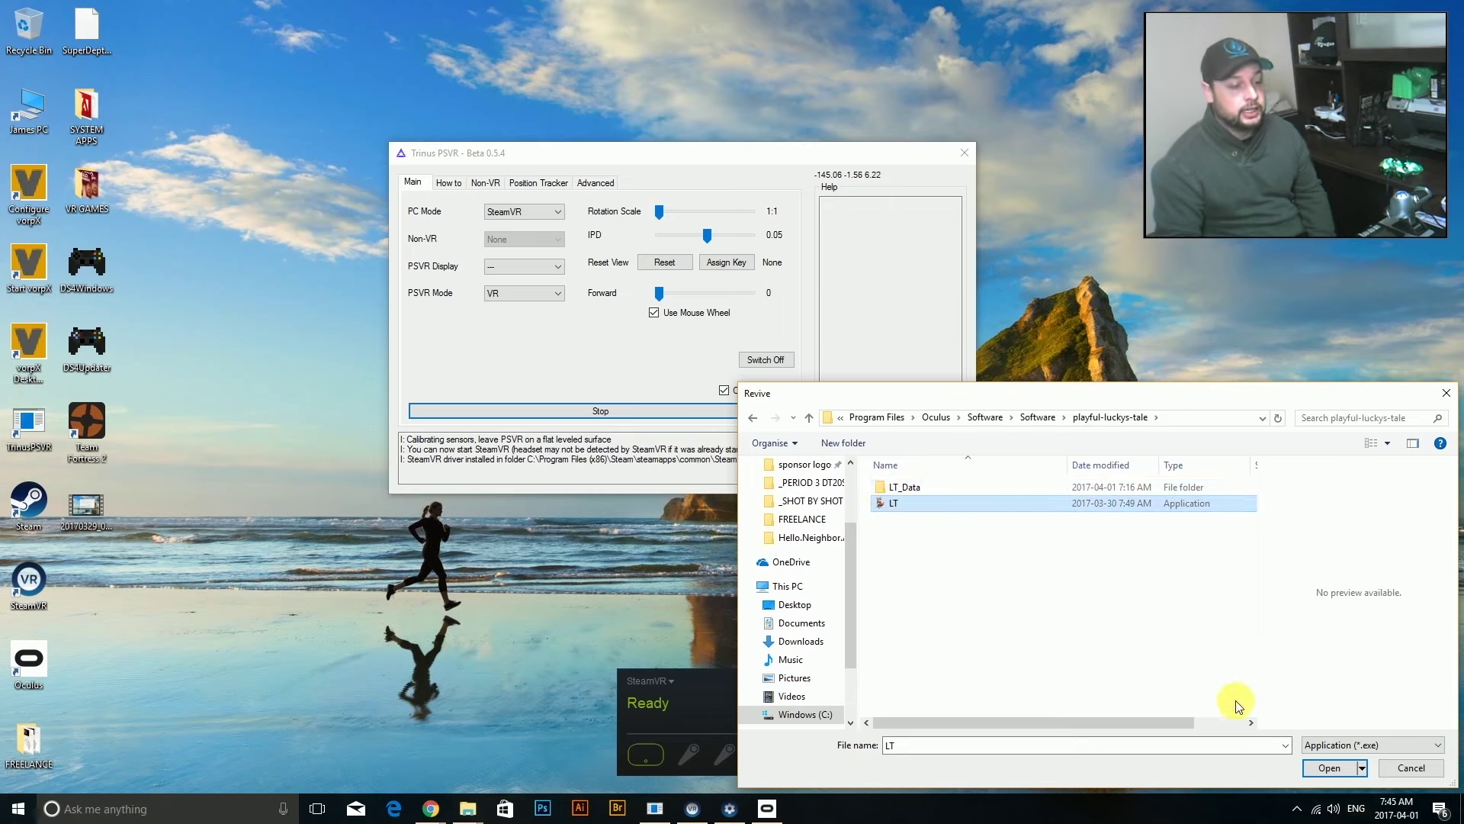
click(1327, 771)
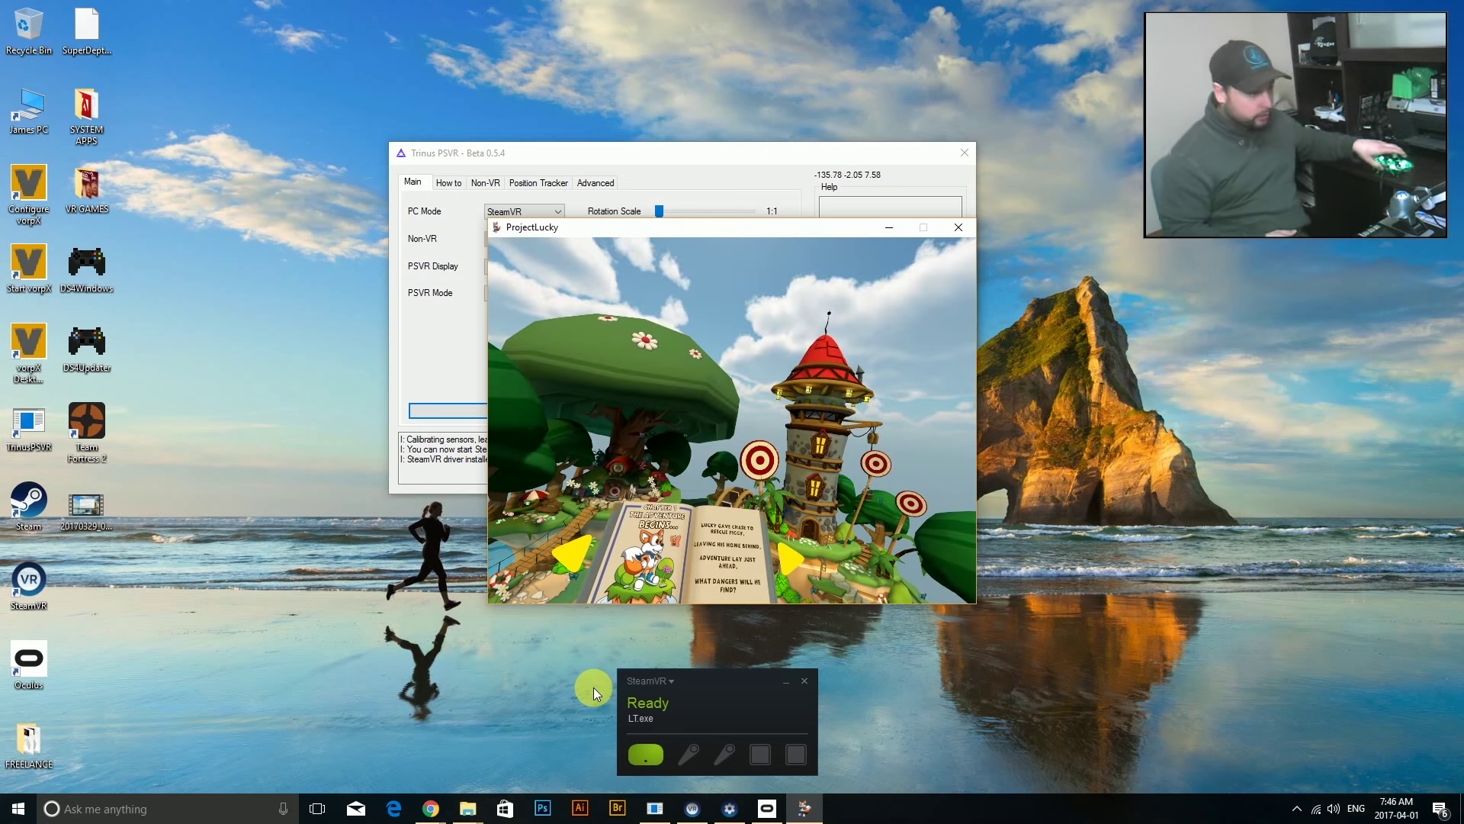
Display SteamVR's Headset Mirror window from its hidden background program while Lucky's Tale is running
click(1300, 809)
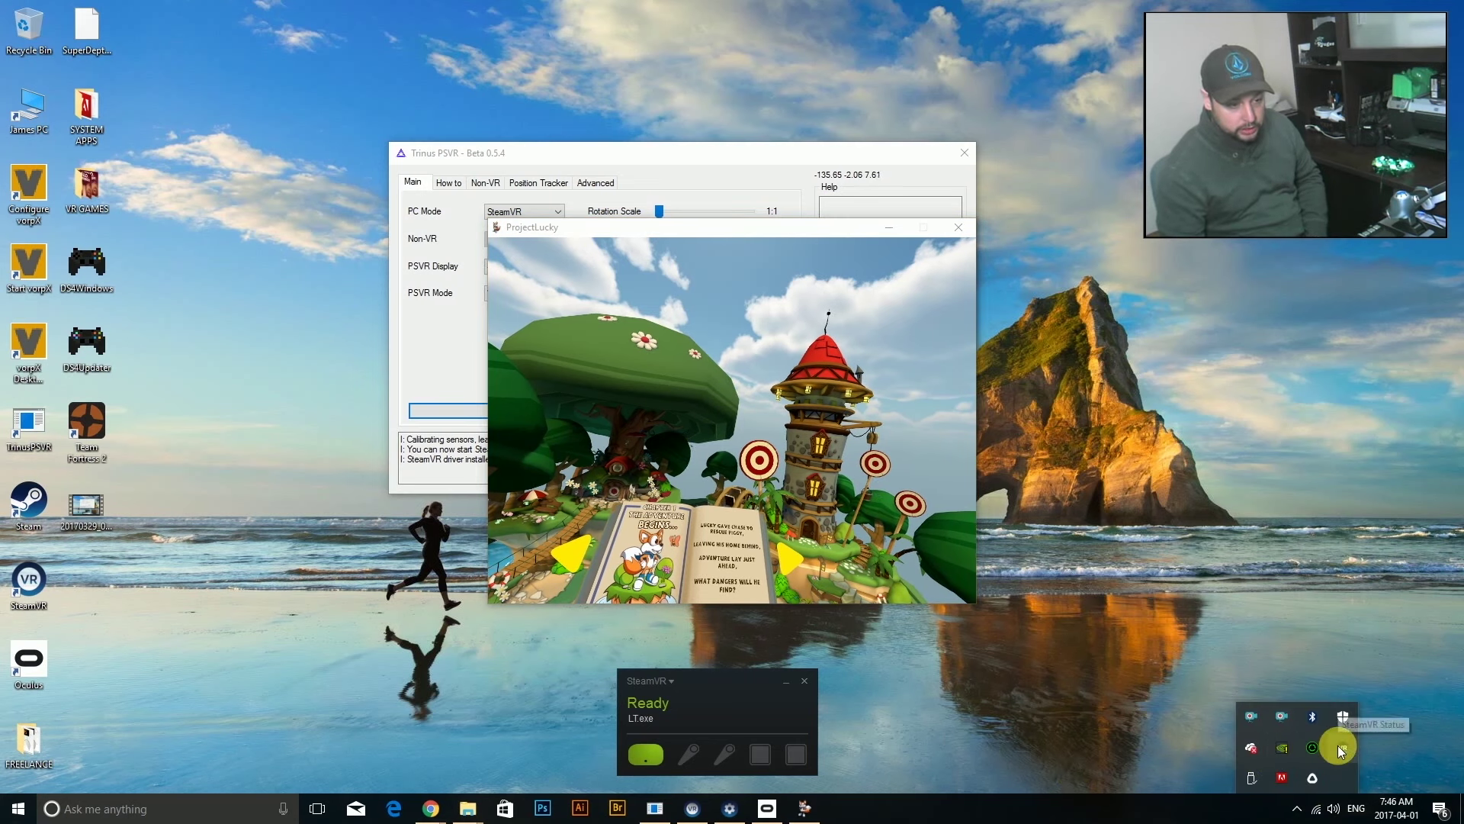
right_click(1339, 746)
click(1376, 601)
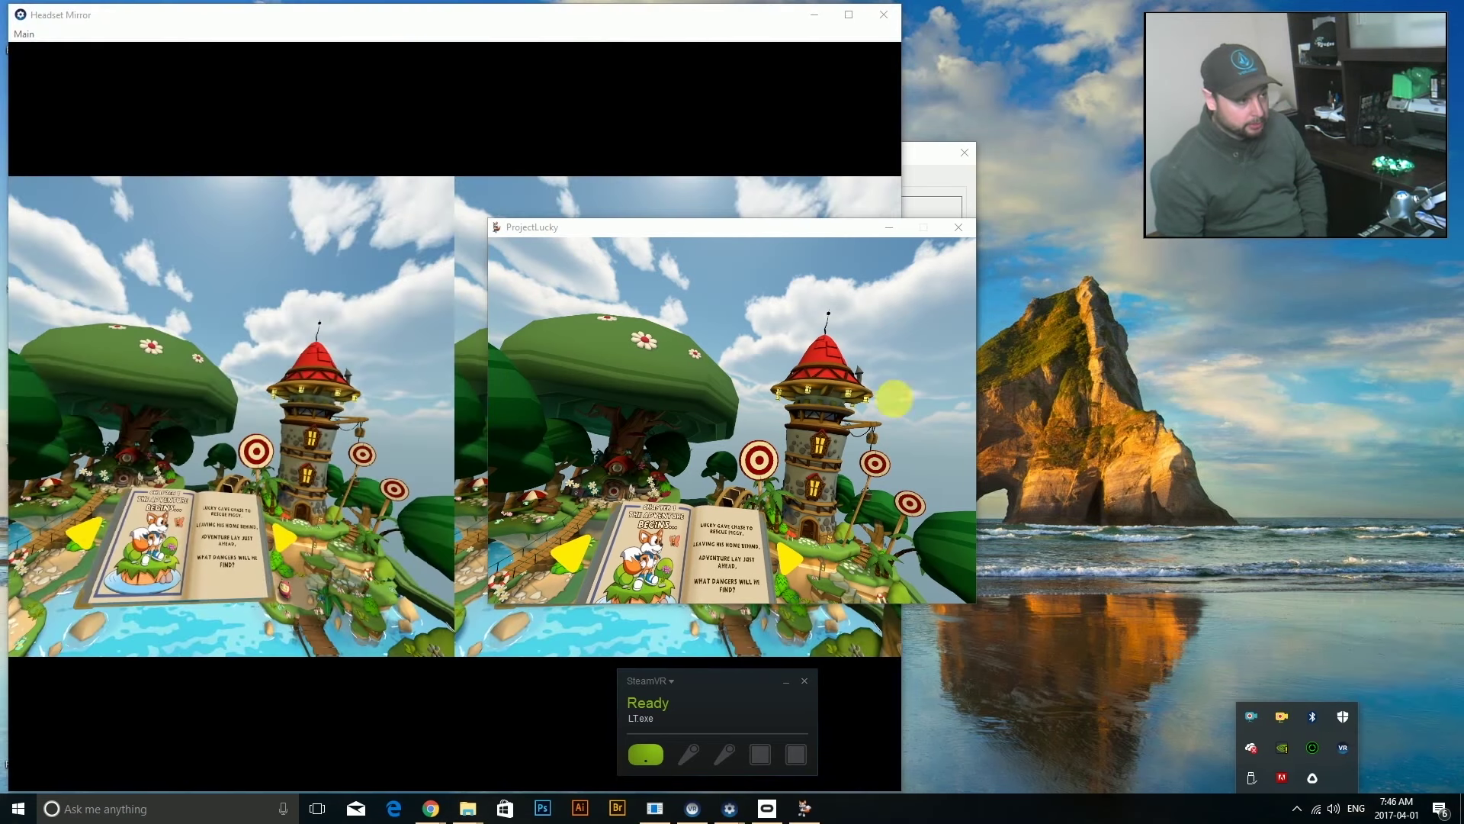
Arrange the Headset Mirror and ProjectLucky windows side by side without overlap, and make the game window active
drag(613, 25, 538, 21)
drag(859, 232, 1341, 395)
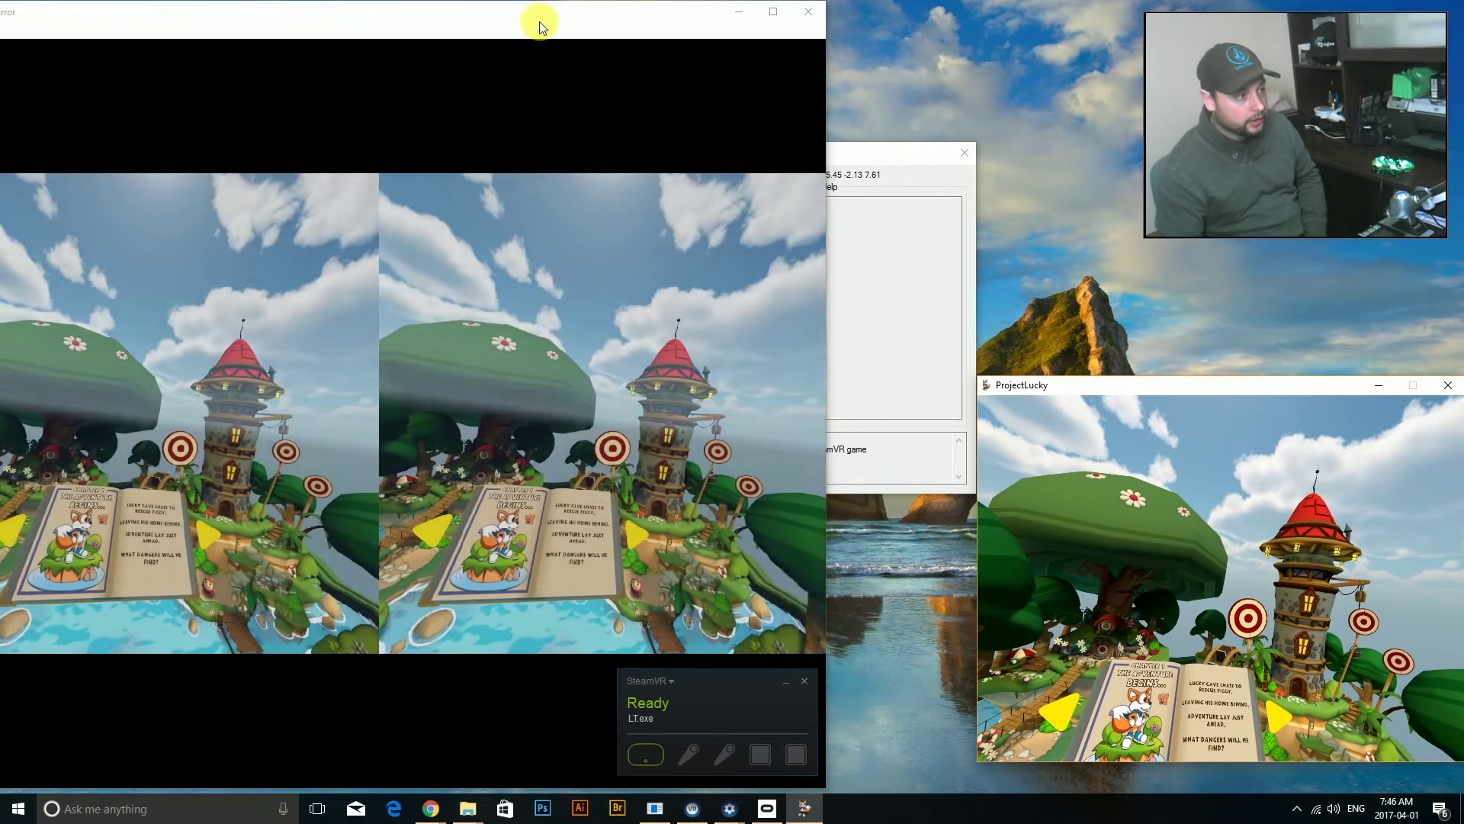
drag(569, 20, 675, 27)
click(1201, 385)
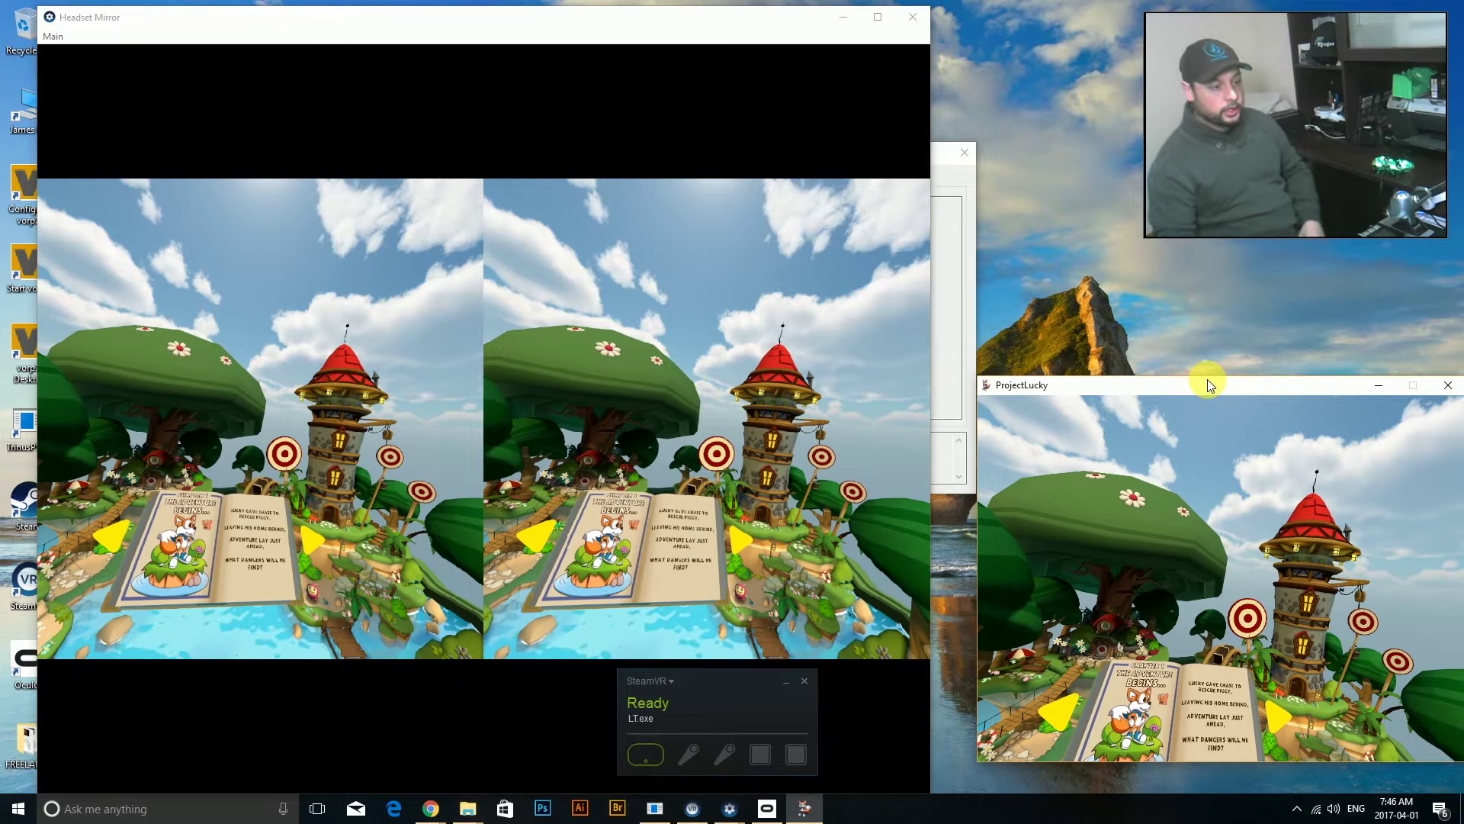